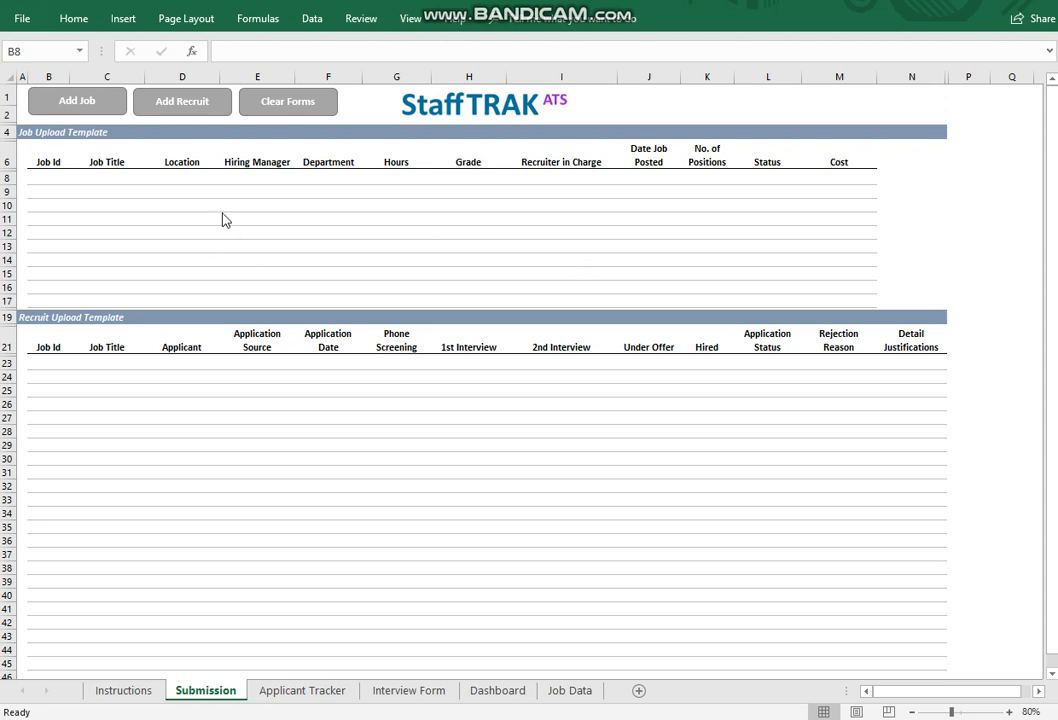
Step: Fill the first row of the Job Upload Template with Job Id 5, job title Doctor and location Chester
{"action": "left_click", "coordinate": [53, 182]}
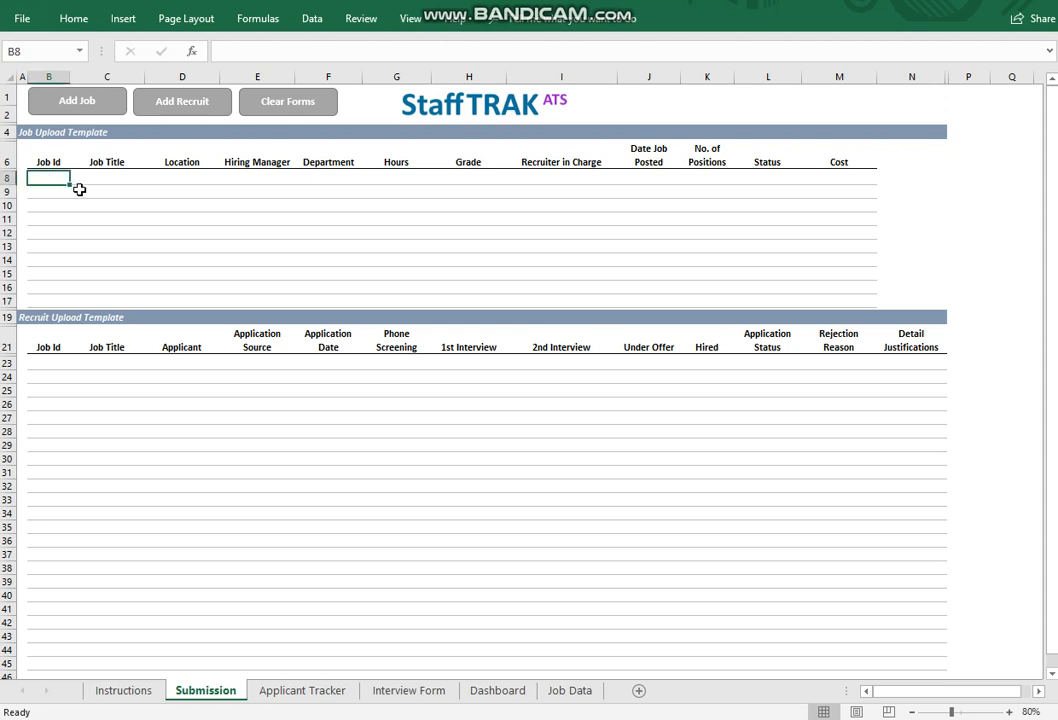
{"action": "type", "text": "5"}
{"action": "left_click", "coordinate": [57, 233]}
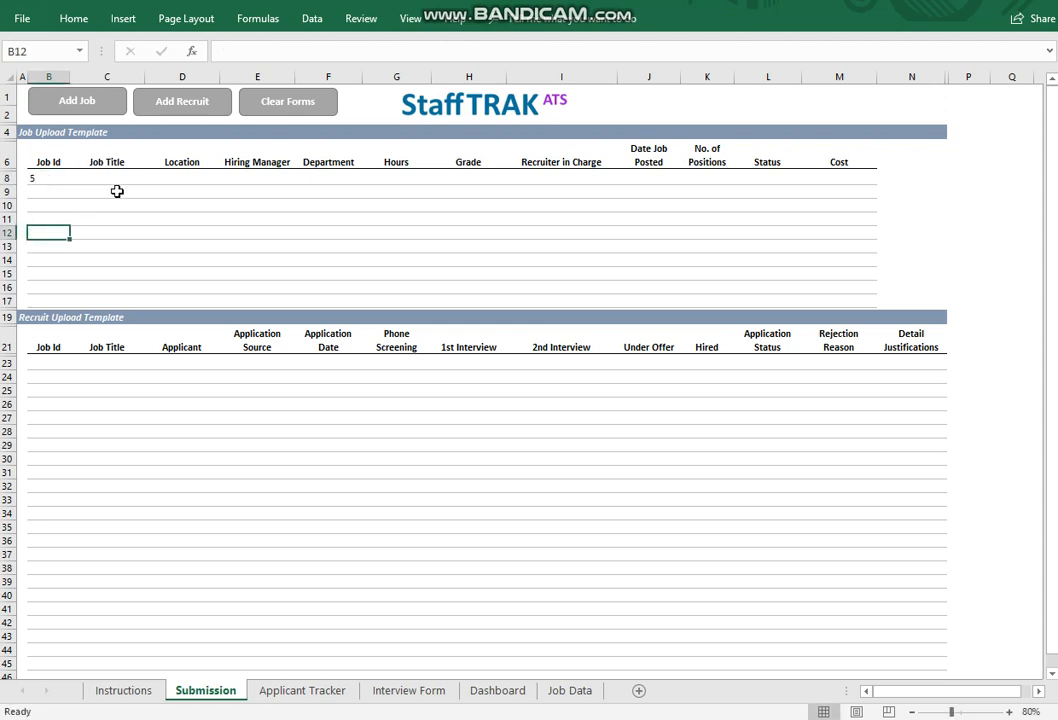
{"action": "left_click", "coordinate": [111, 181]}
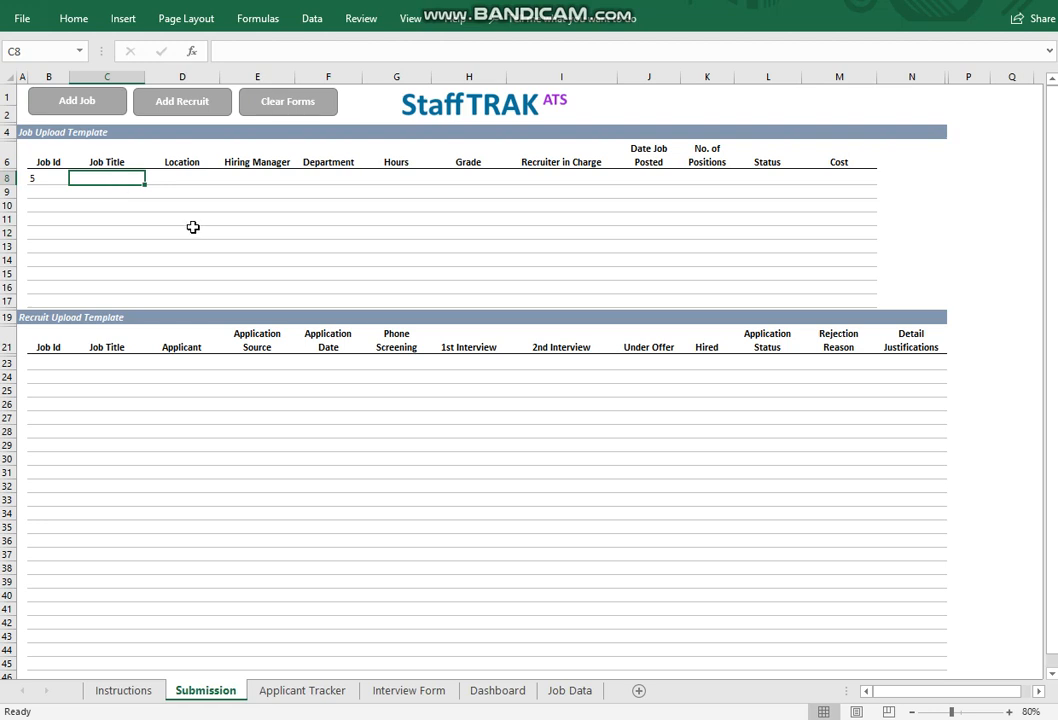
{"action": "type", "text": "Doctor"}
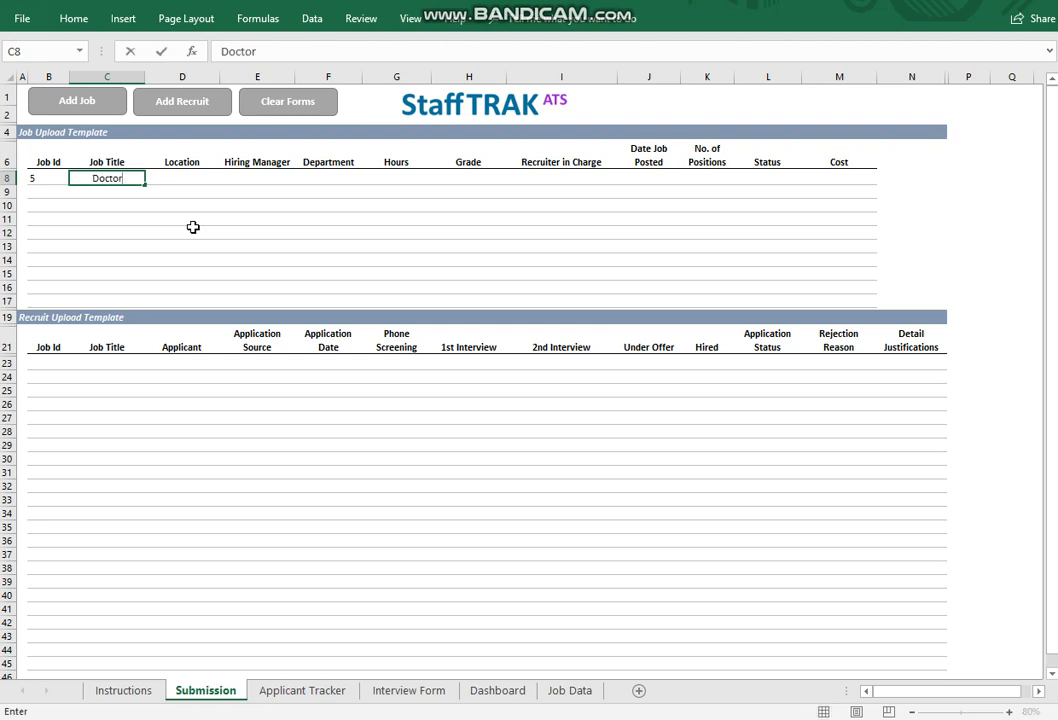
{"action": "left_click", "coordinate": [192, 232]}
{"action": "left_click", "coordinate": [200, 179]}
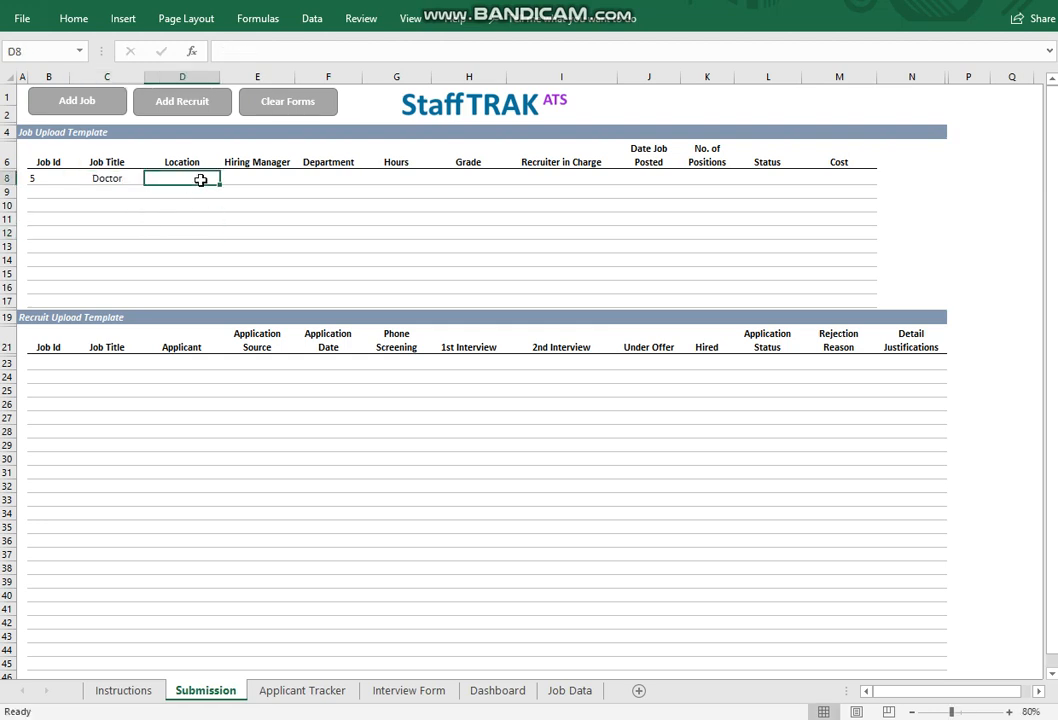
{"action": "type", "text": "Chester"}
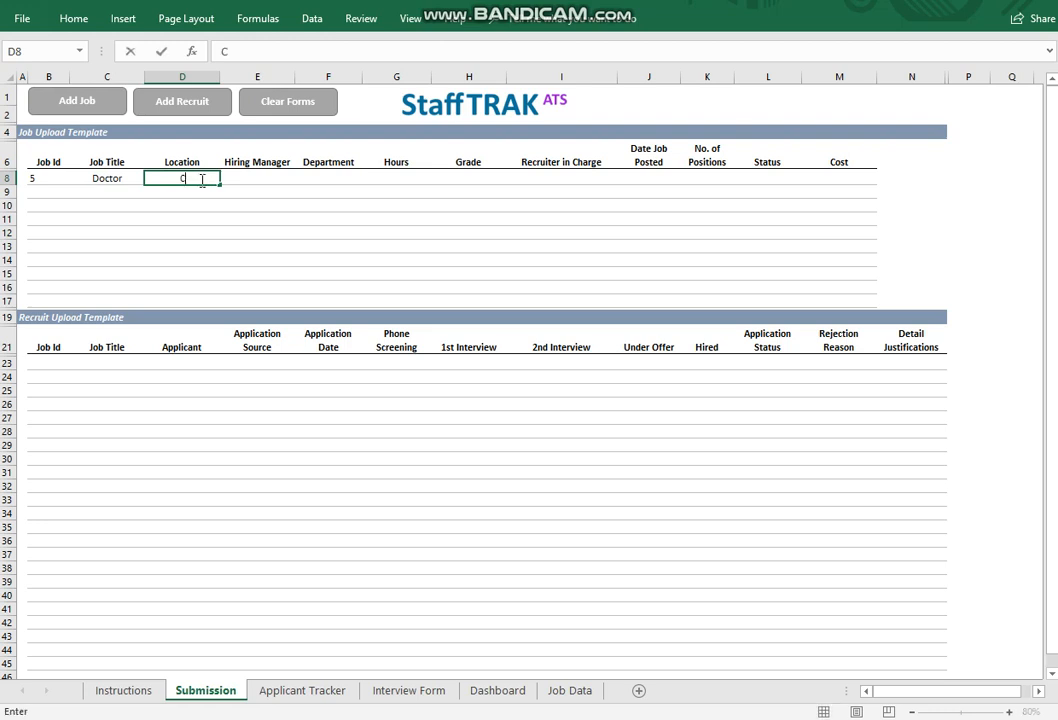
Step: Enter the hiring manager's full name for the Doctor job, correcting the misspelled surname
{"action": "left_click", "coordinate": [273, 180]}
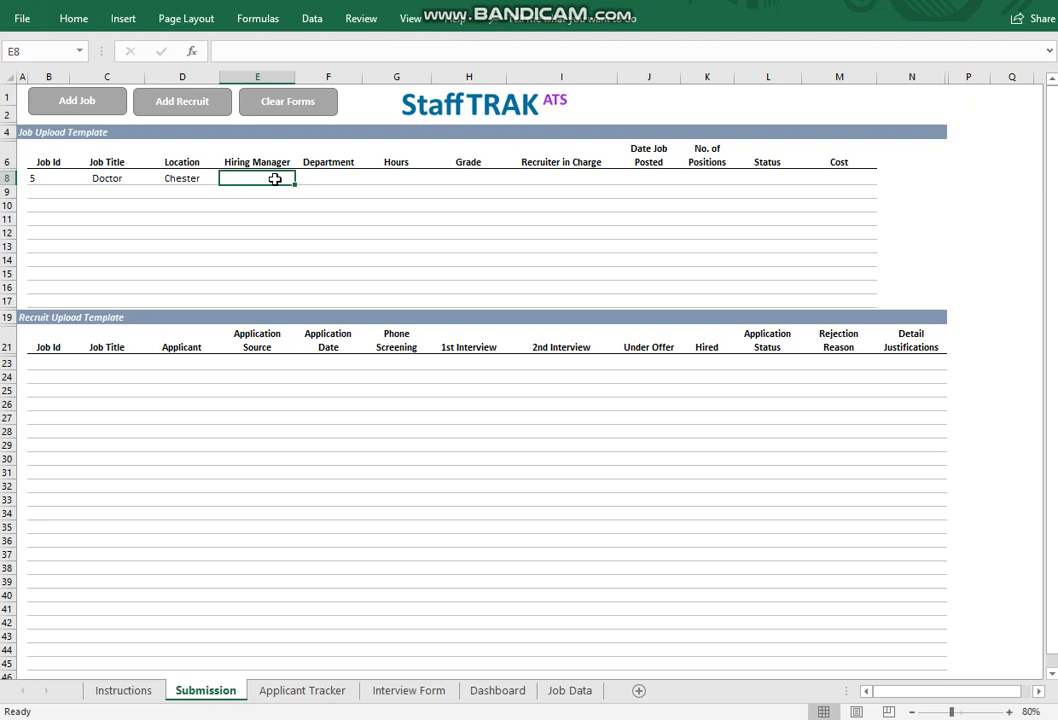
{"action": "type", "text": "Pet"}
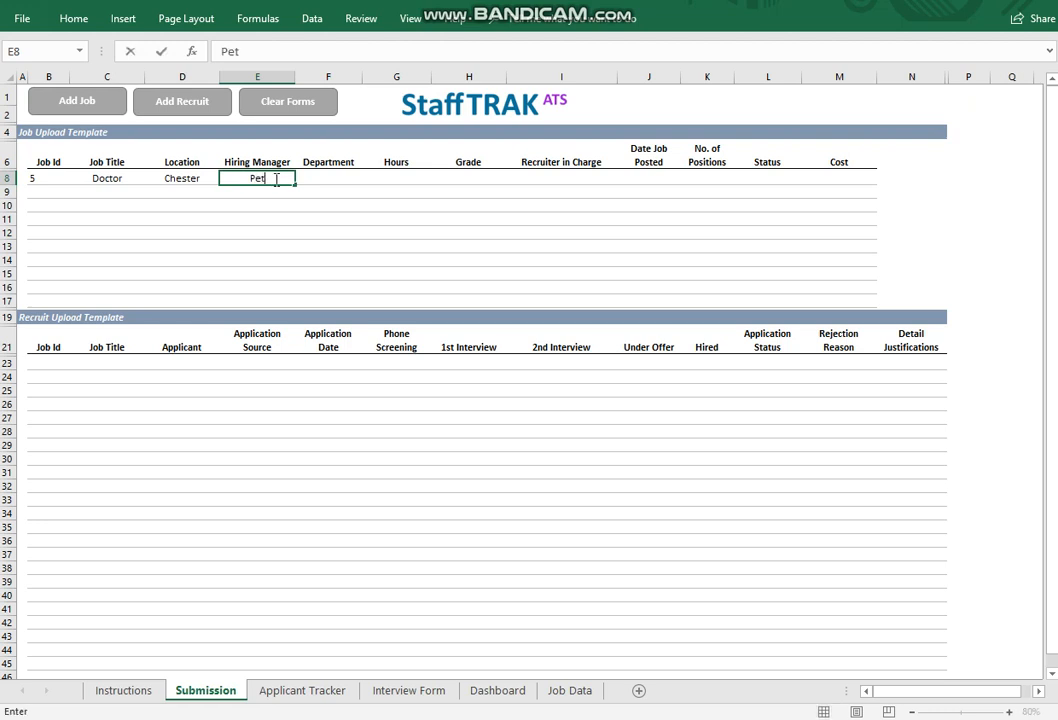
{"action": "type", "text": "er Jpnes"}
{"action": "left_click", "coordinate": [263, 179]}
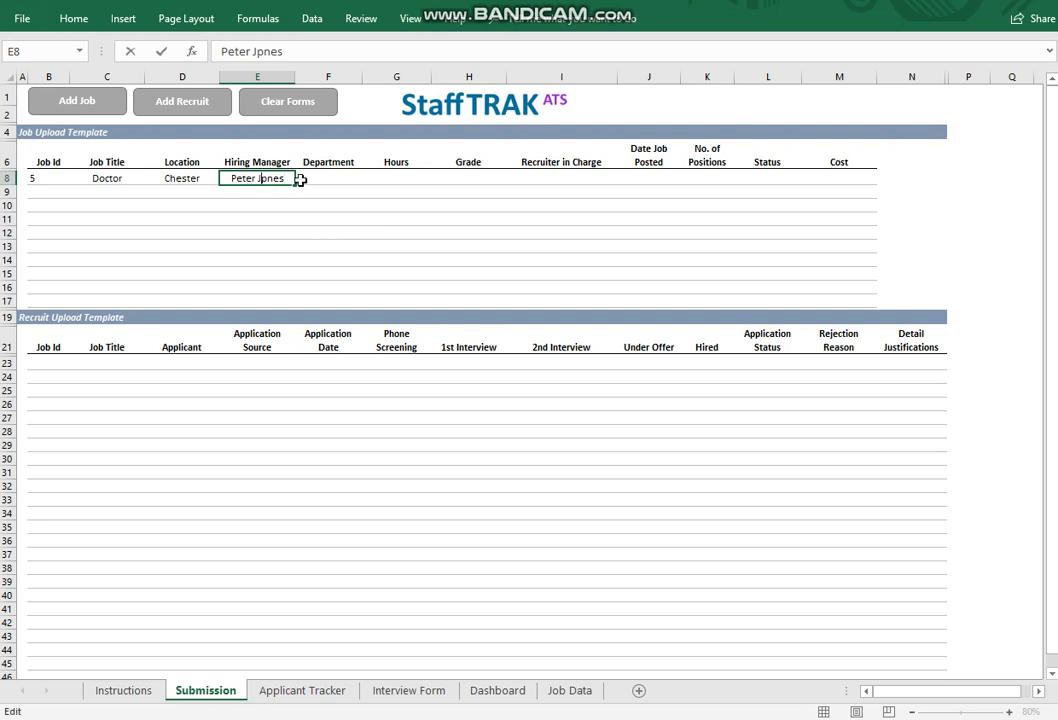
{"action": "key", "text": "Delete"}
{"action": "type", "text": "o"}
{"action": "left_click", "coordinate": [307, 205]}
{"action": "left_click", "coordinate": [338, 170]}
Step: Enter department Medicine, hours Full-time and grade Top for the Doctor job
{"action": "left_click", "coordinate": [339, 178]}
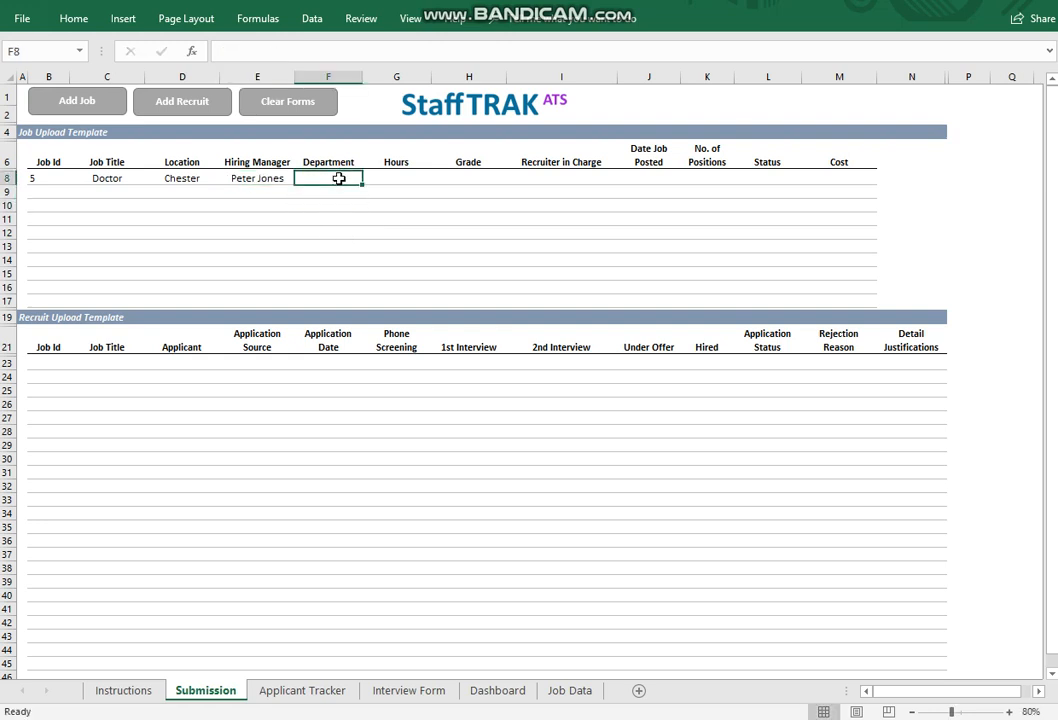
{"action": "type", "text": "Medic"}
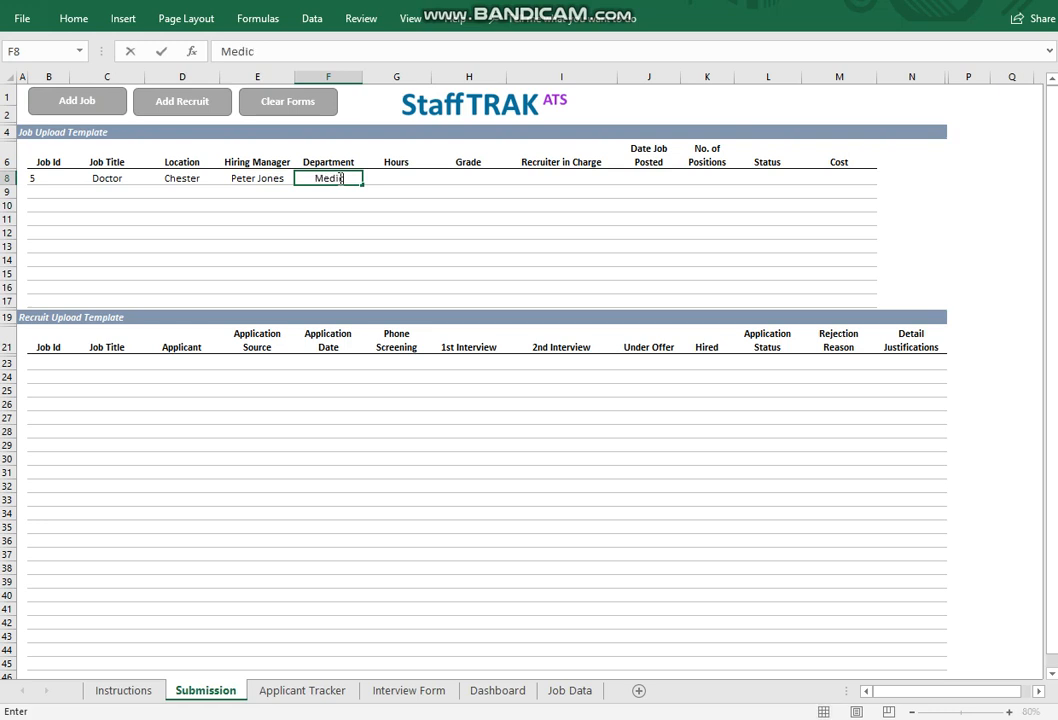
{"action": "type", "text": "ine"}
{"action": "left_click", "coordinate": [403, 179]}
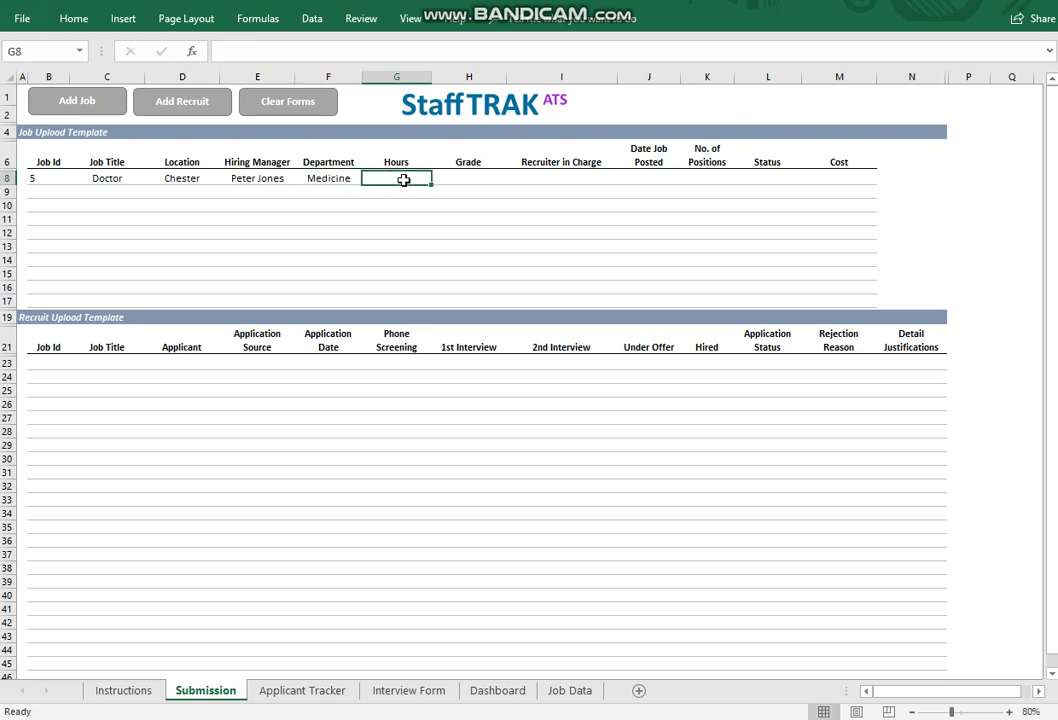
{"action": "type", "text": "Full-ti"}
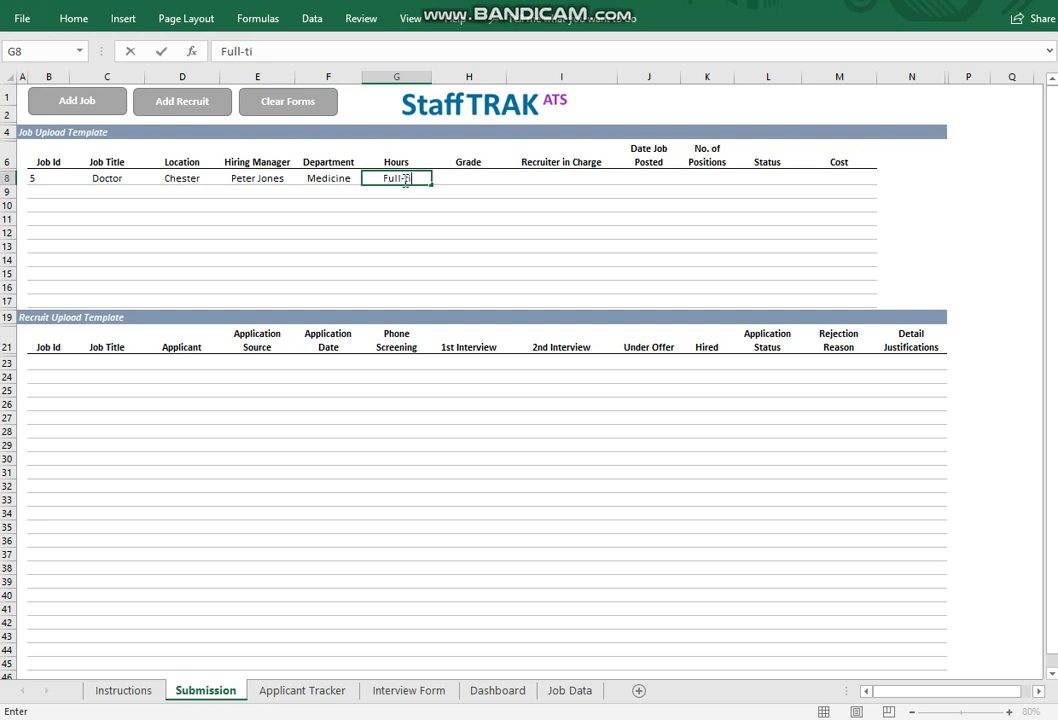
{"action": "type", "text": "mje"}
{"action": "key", "text": "BackSpace"}
{"action": "key", "text": "BackSpace"}
{"action": "type", "text": "e"}
{"action": "left_click", "coordinate": [477, 181]}
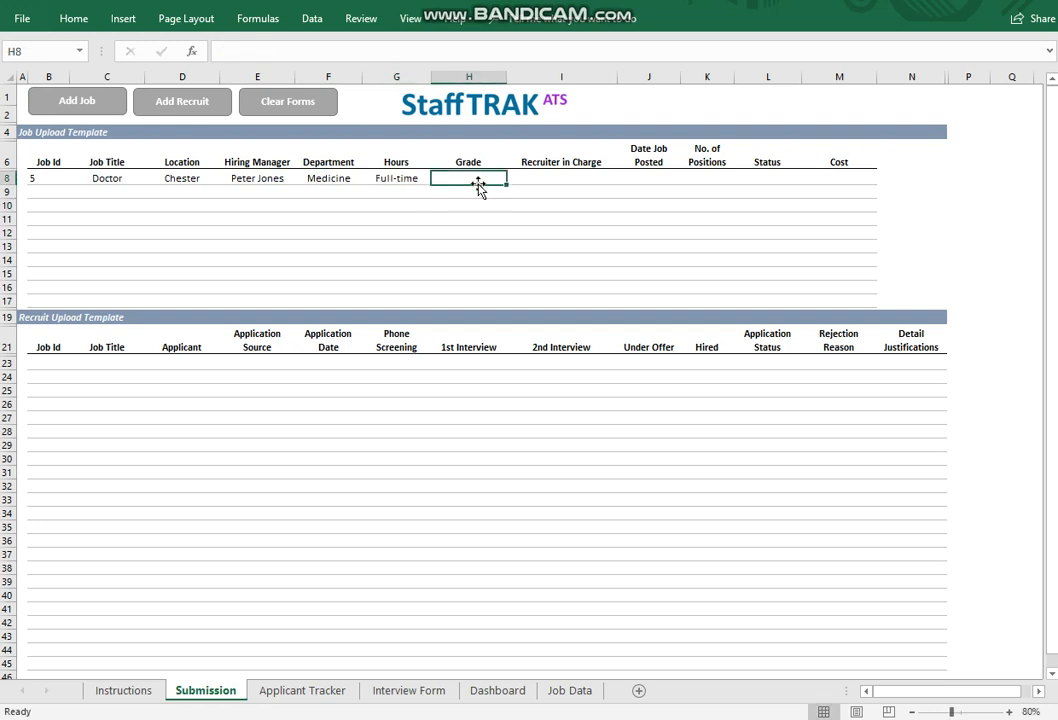
{"action": "type", "text": "Top"}
{"action": "left_click", "coordinate": [527, 218]}
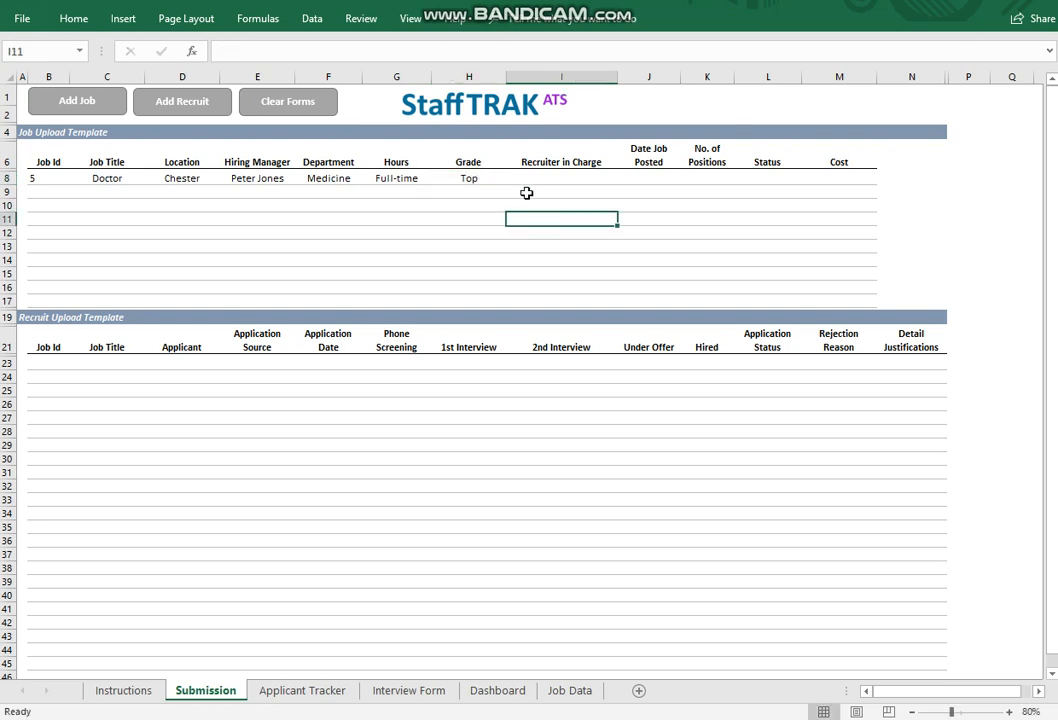
Step: Enter the full name of the recruiter in charge for the Doctor job
{"action": "left_click", "coordinate": [546, 178]}
{"action": "type", "text": "Dhan"}
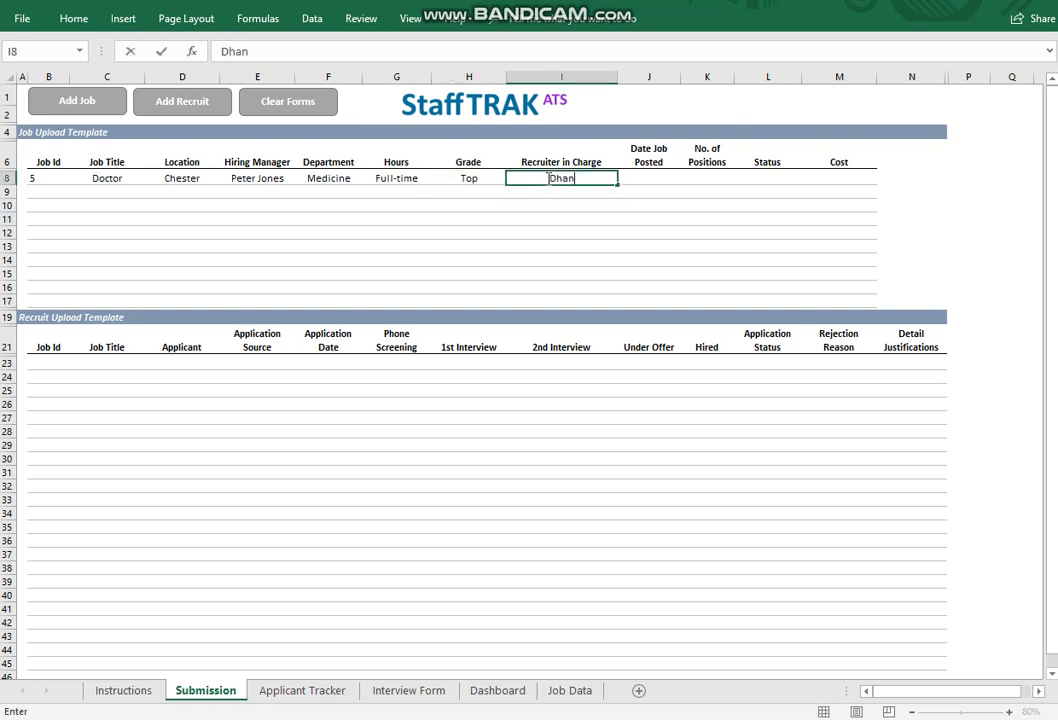
{"action": "type", "text": "non"}
{"action": "key", "text": "BackSpace"}
{"action": "key", "text": "BackSpace"}
{"action": "key", "text": "BackSpace"}
{"action": "key", "text": "BackSpace"}
{"action": "key", "text": "BackSpace"}
{"action": "key", "text": "BackSpace"}
{"action": "key", "text": "BackSpace"}
{"action": "type", "text": "Shannon Brown"}
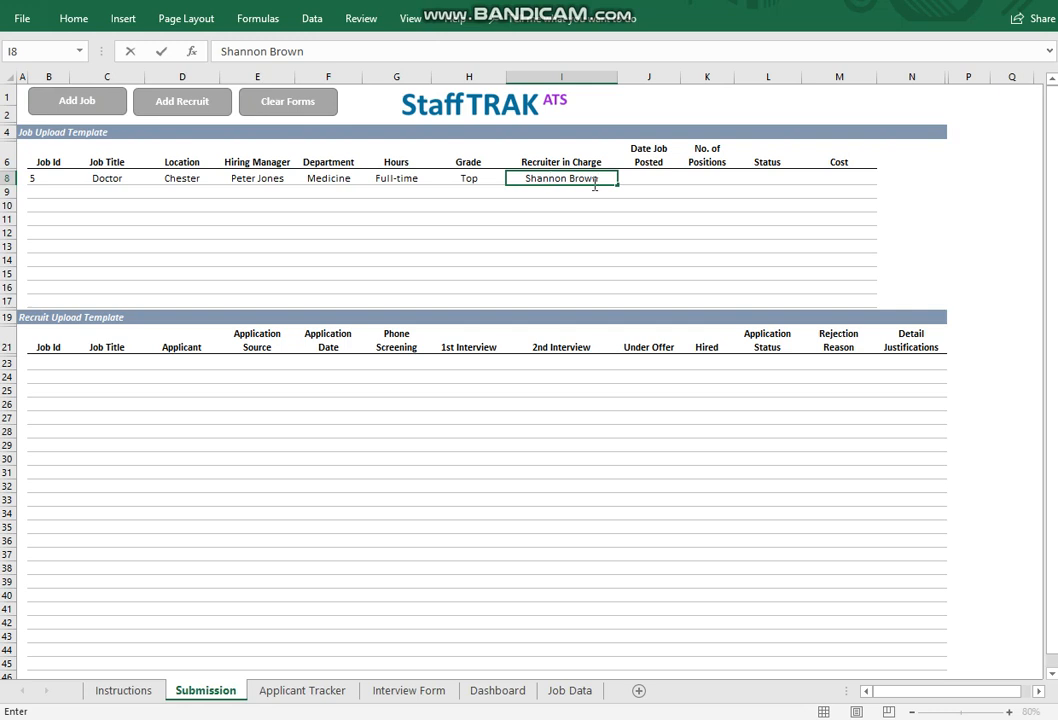
{"action": "left_click", "coordinate": [652, 219]}
Step: Set the Doctor job's posting date to 01/10/2018 and its number of positions to 3
{"action": "left_click", "coordinate": [668, 180]}
{"action": "type", "text": "0"}
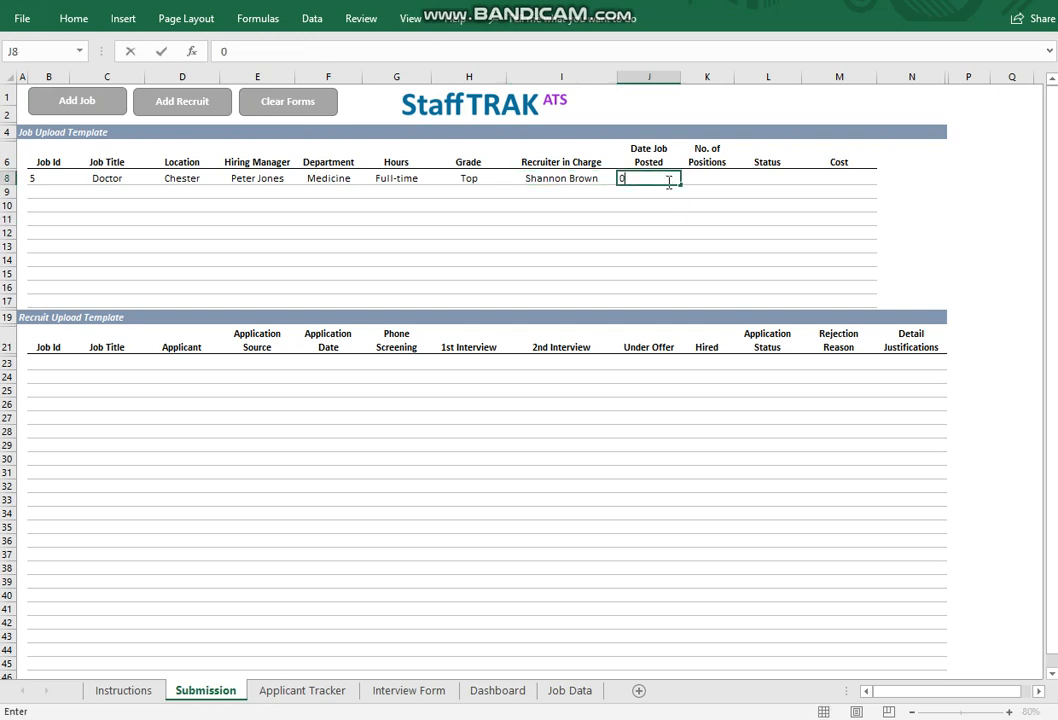
{"action": "type", "text": "1/10/2018"}
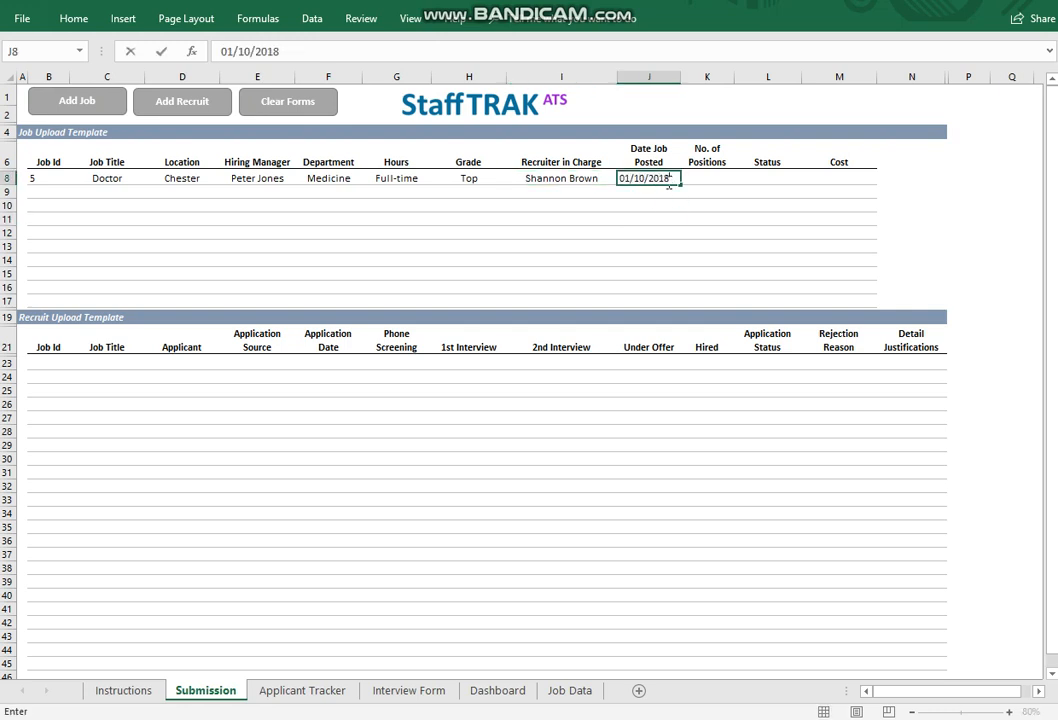
{"action": "left_click", "coordinate": [687, 182]}
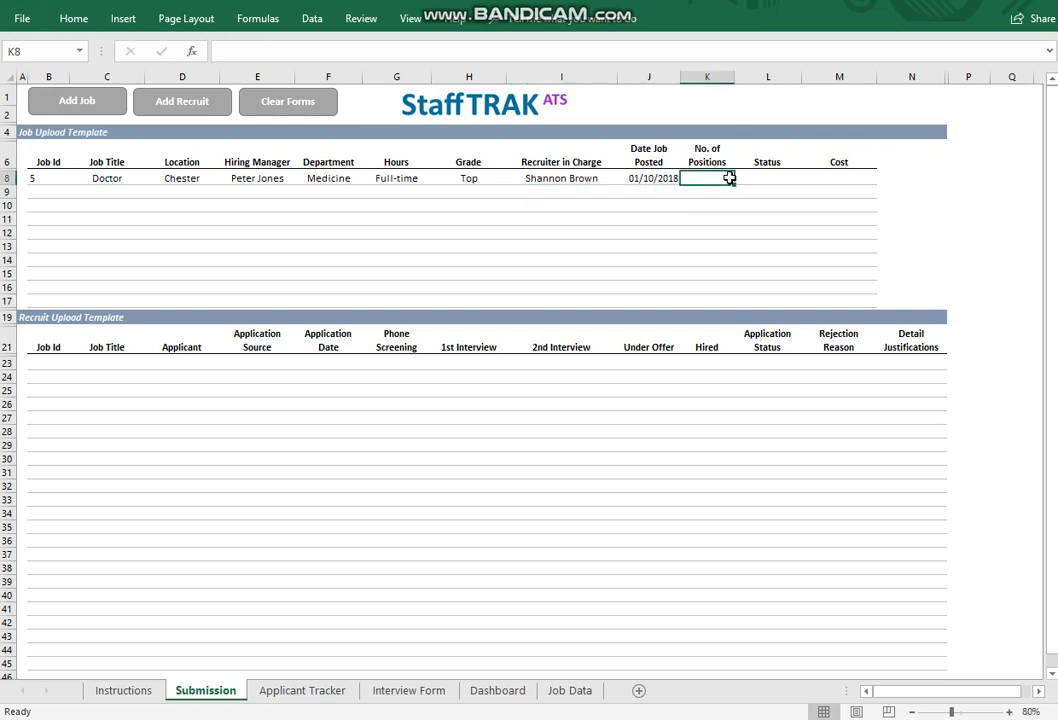
{"action": "type", "text": "3"}
Step: Set the Doctor job's status to Open and cost to £600, and submit the job record
{"action": "left_click", "coordinate": [779, 181]}
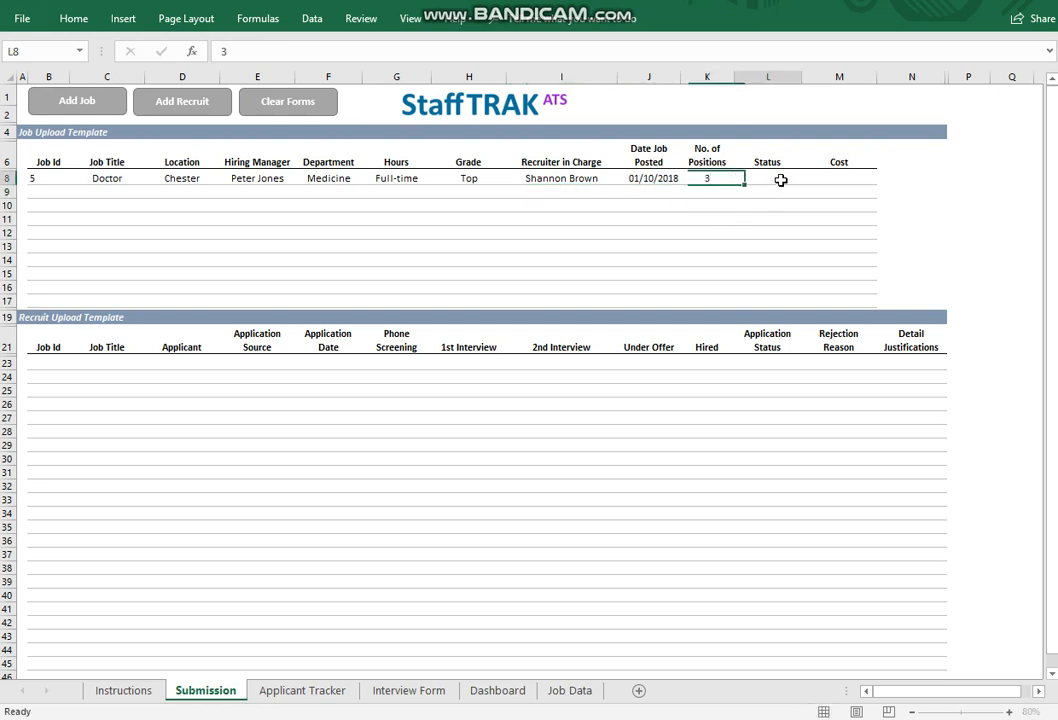
{"action": "left_click", "coordinate": [808, 178]}
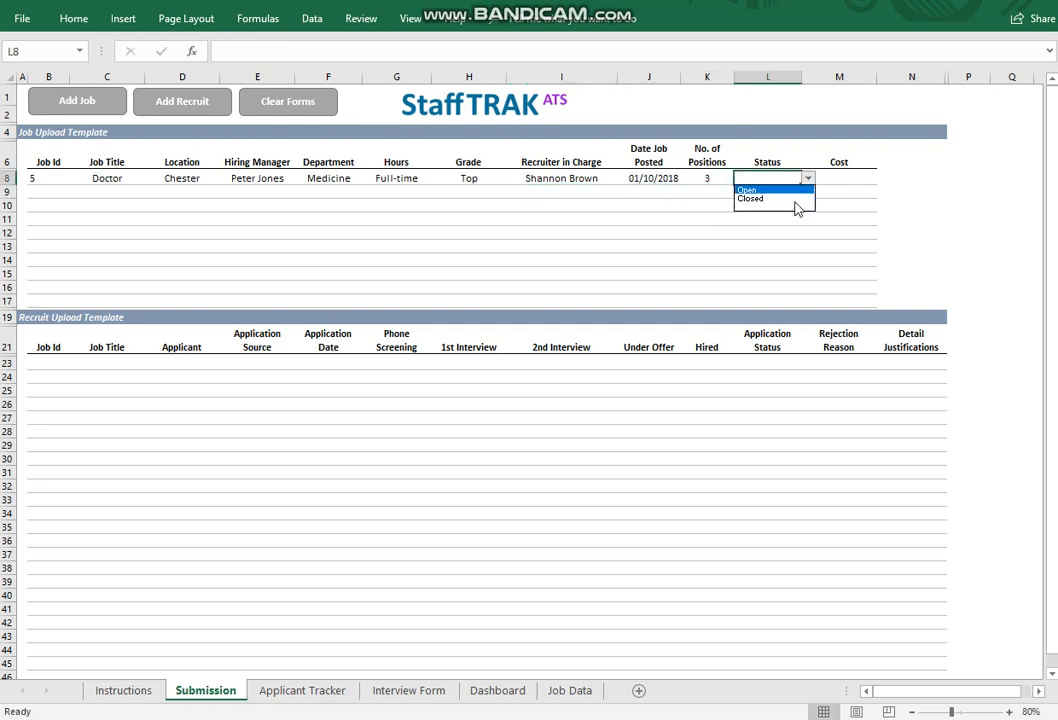
{"action": "left_click", "coordinate": [790, 191]}
{"action": "left_click", "coordinate": [836, 177]}
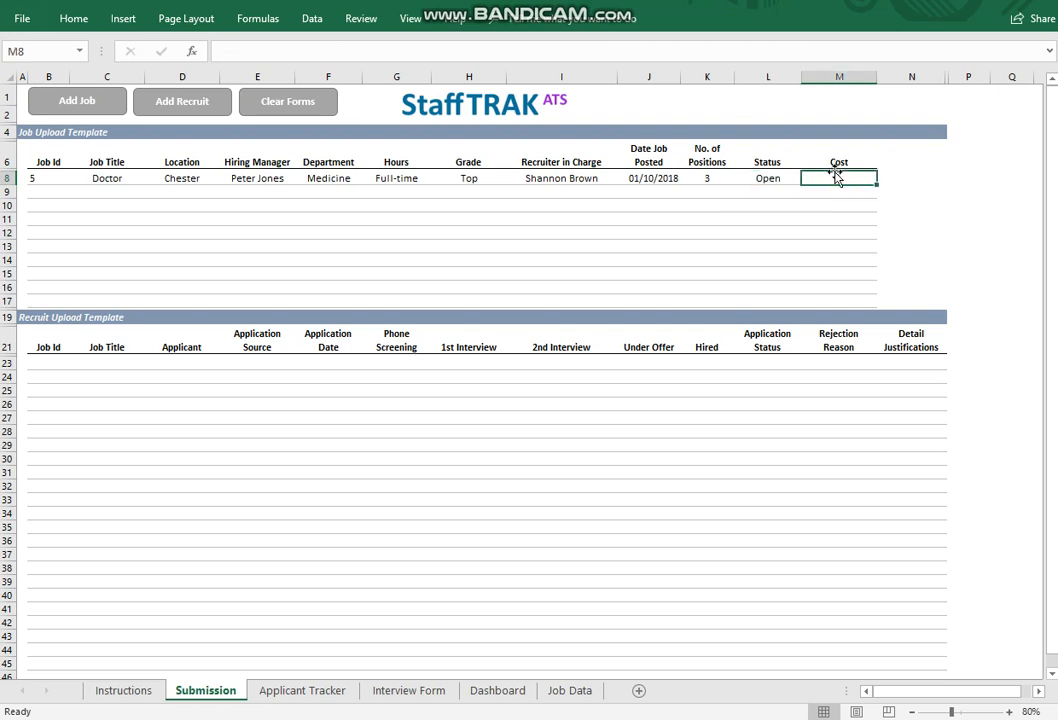
{"action": "type", "text": "£600"}
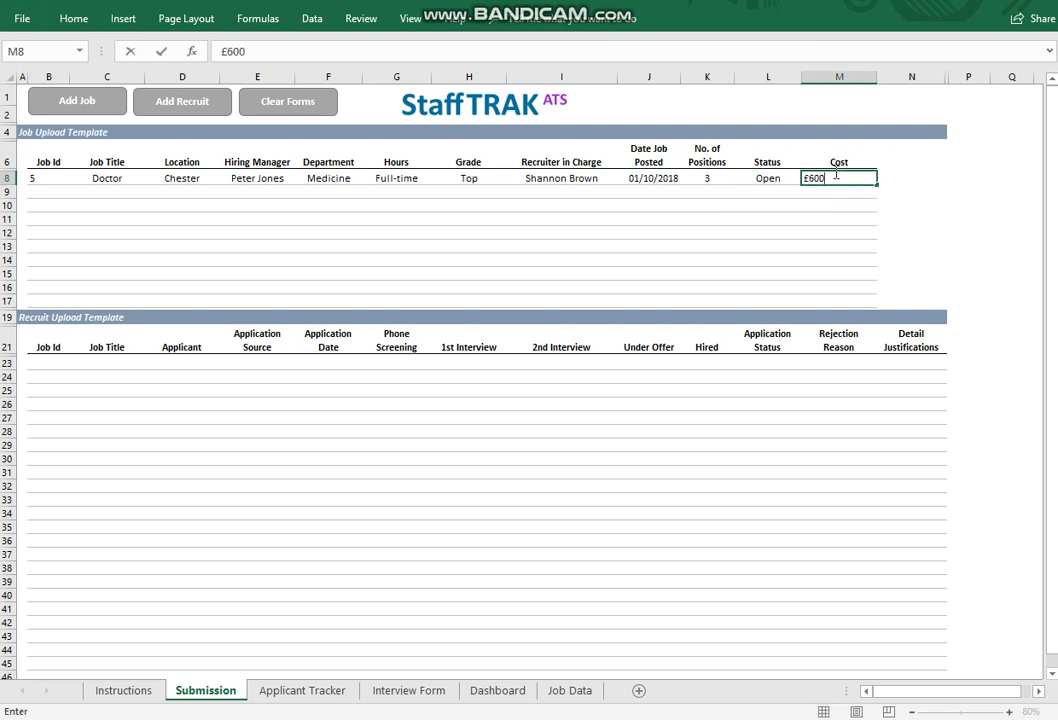
{"action": "left_click", "coordinate": [768, 221]}
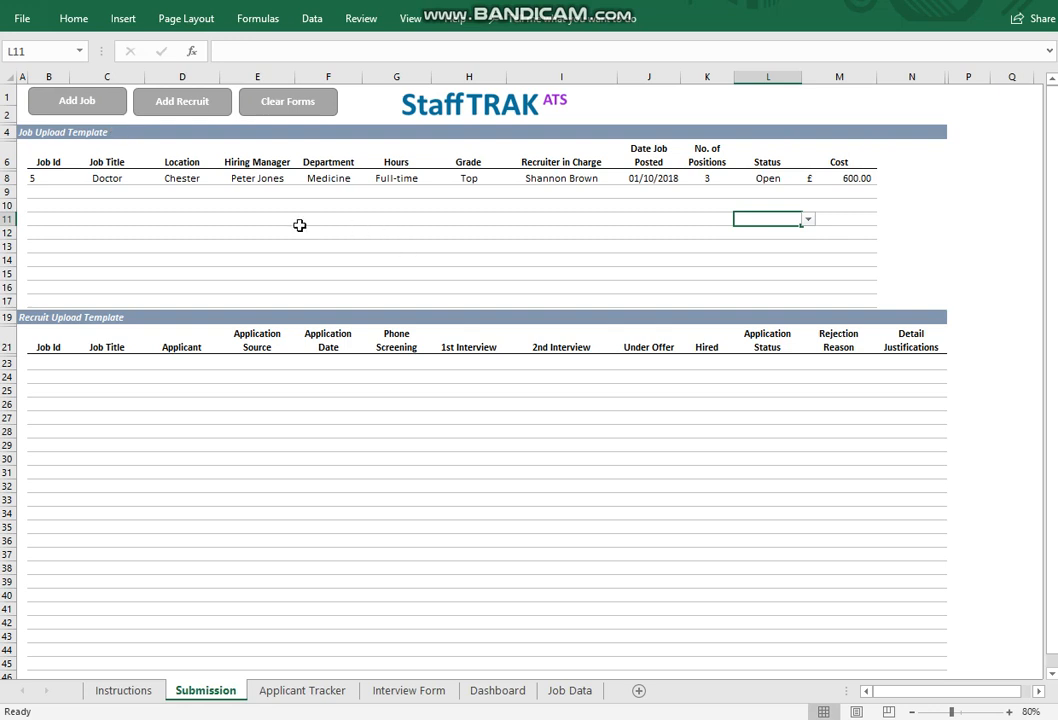
{"action": "left_click", "coordinate": [73, 101]}
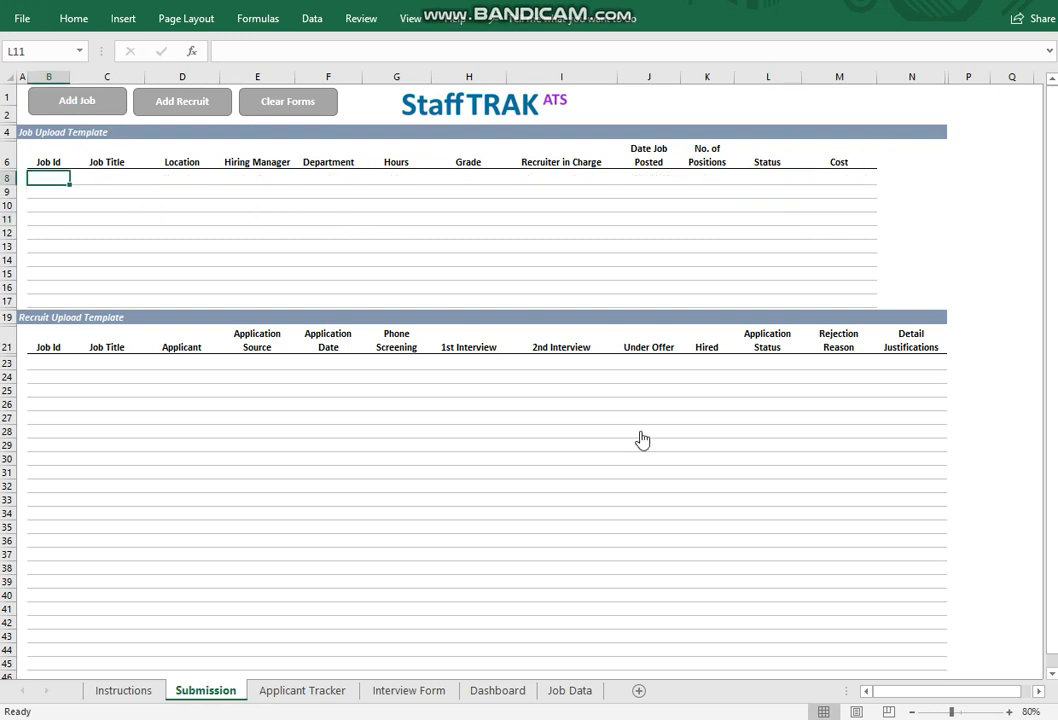
Step: Start the first row of the Recruit Upload Template with Job Id 5 and job title Doctor
{"action": "left_click", "coordinate": [60, 365]}
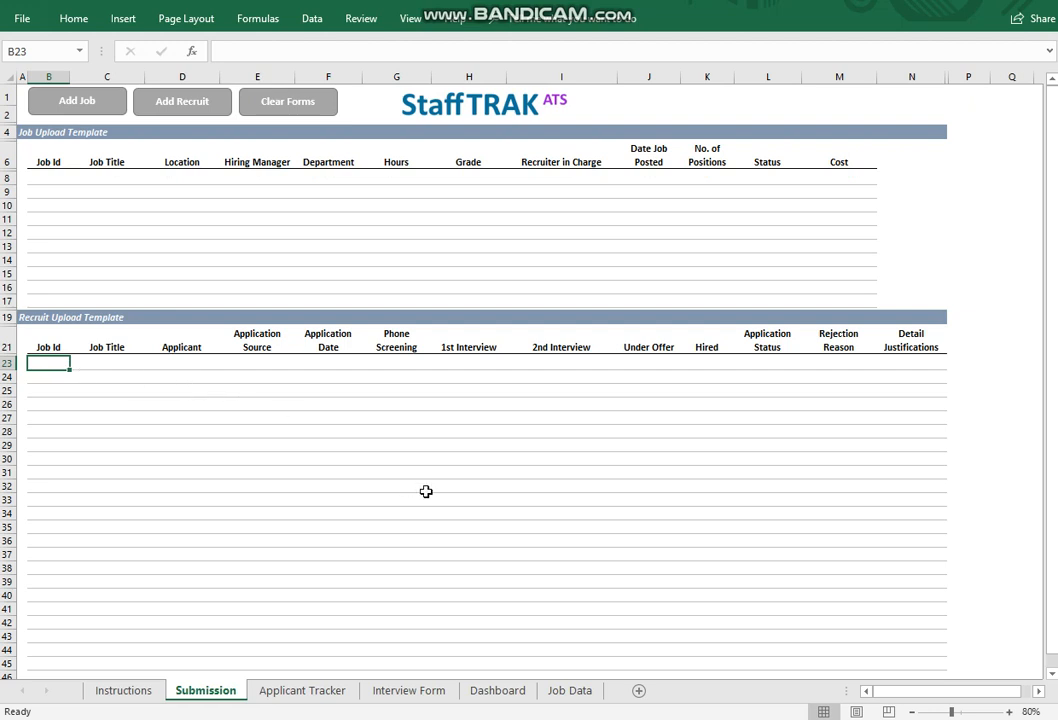
{"action": "type", "text": "5"}
{"action": "left_click", "coordinate": [262, 513]}
{"action": "left_click", "coordinate": [122, 363]}
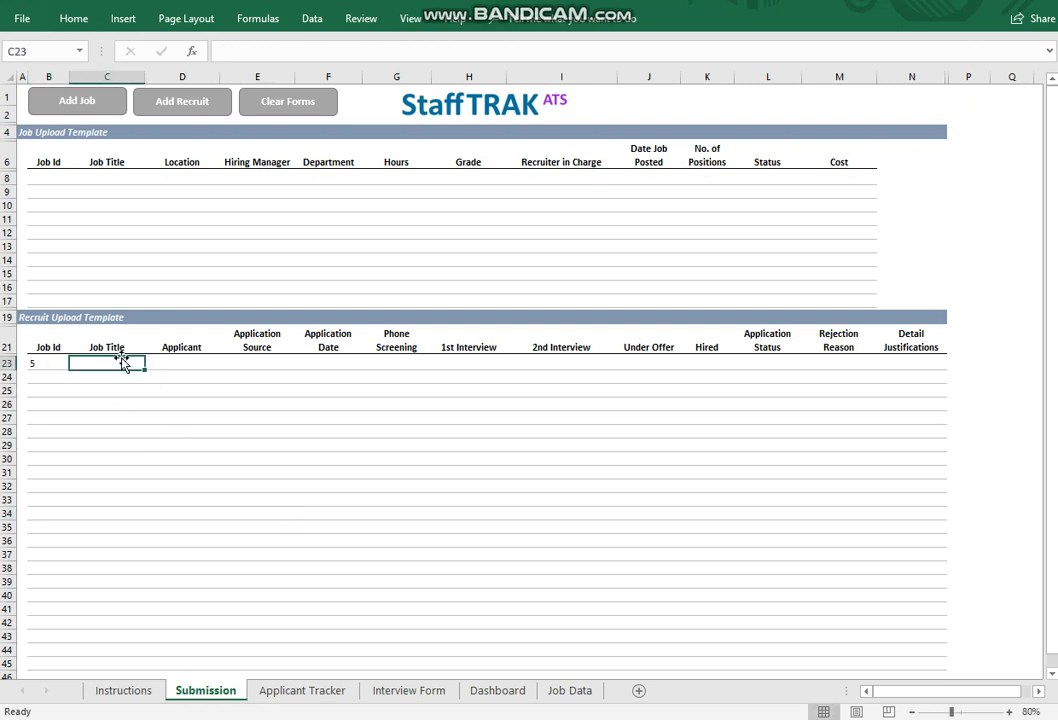
{"action": "type", "text": "Doctor"}
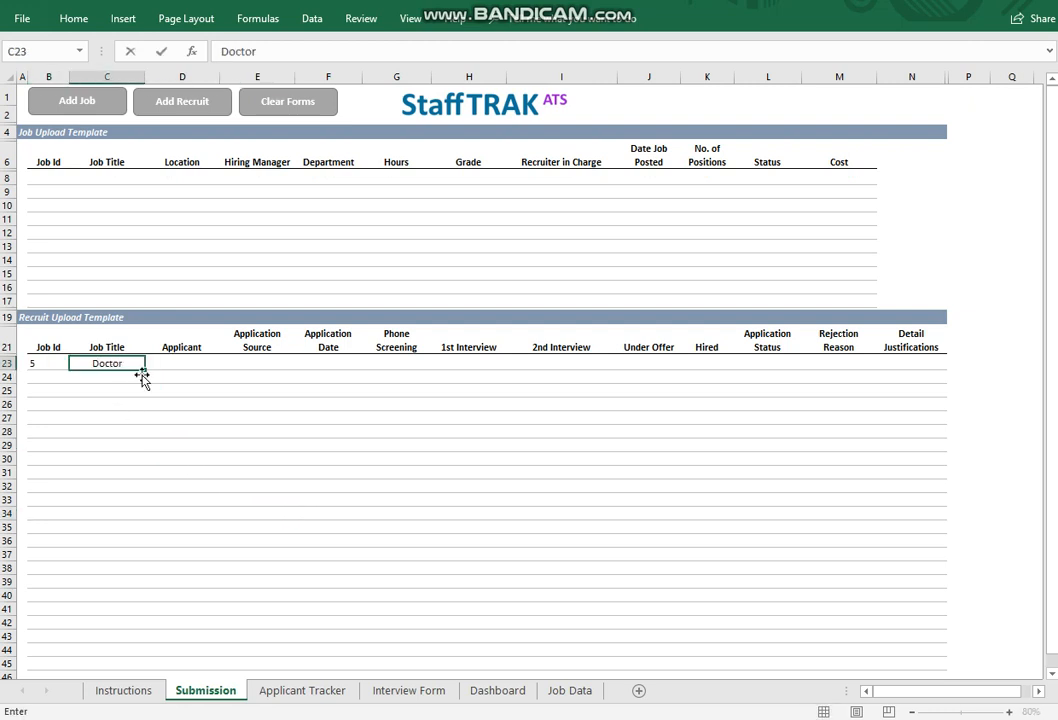
{"action": "left_click", "coordinate": [142, 401]}
Step: Enter the applicant's full name in the first recruit row
{"action": "left_click", "coordinate": [219, 364]}
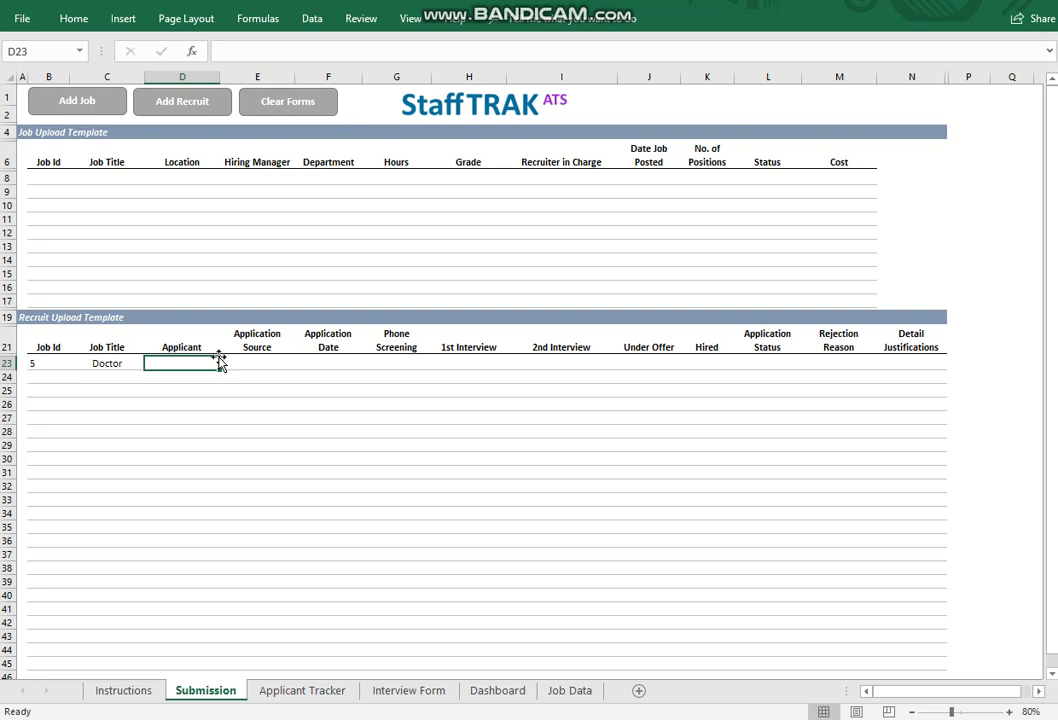
{"action": "type", "text": "Cl;"}
{"action": "key", "text": "BackSpace"}
{"action": "key", "text": "BackSpace"}
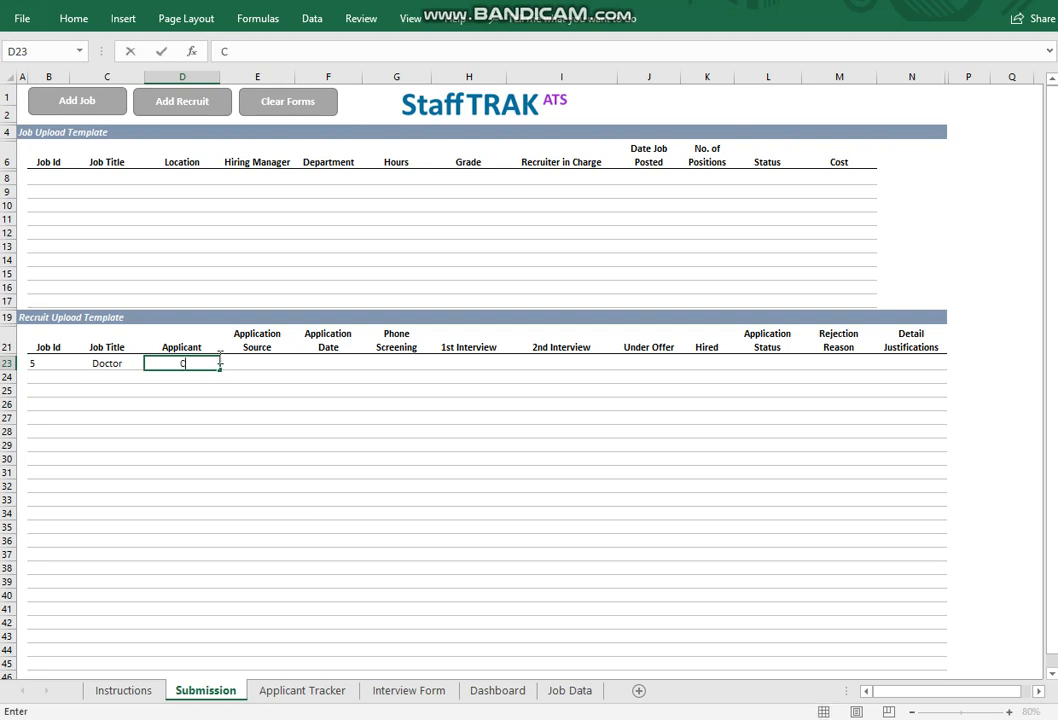
{"action": "type", "text": "laire Ericson"}
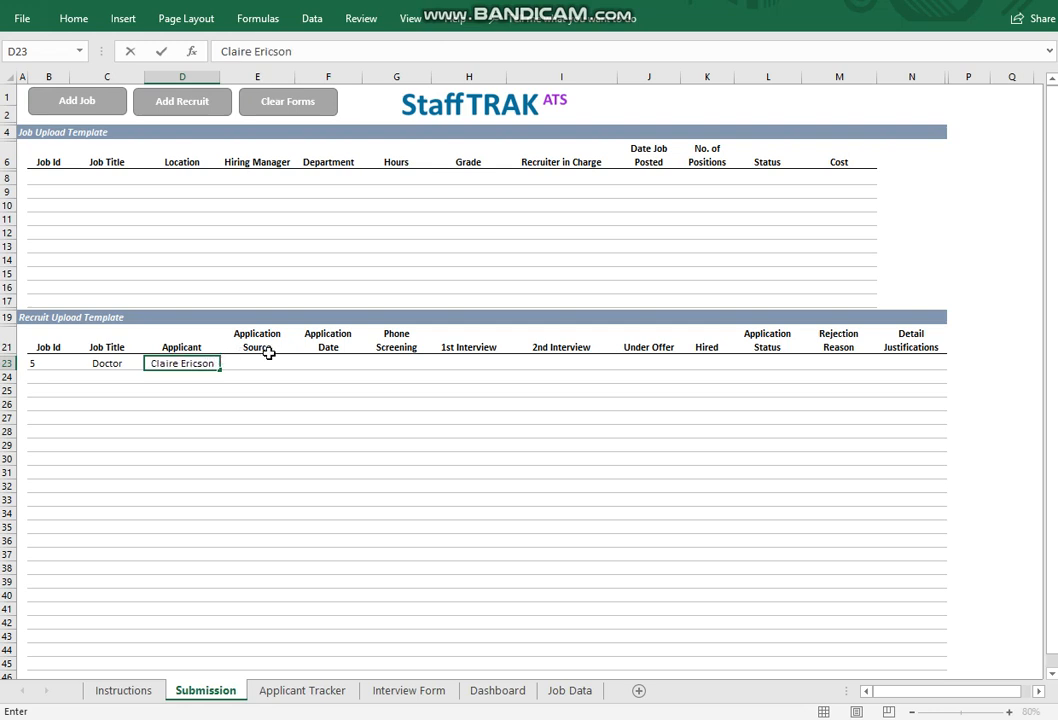
Step: Set the applicant's application source to Website
{"action": "left_click", "coordinate": [270, 370]}
{"action": "left_click", "coordinate": [301, 366]}
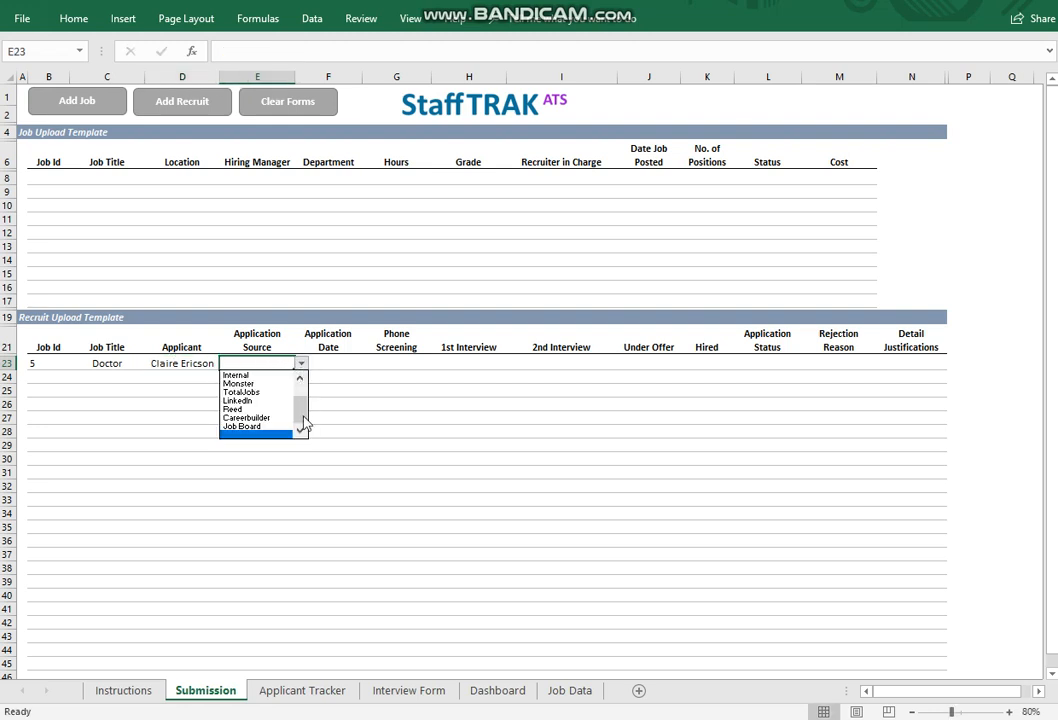
{"action": "left_click_drag", "start_coordinate": [302, 425], "coordinate": [307, 398]}
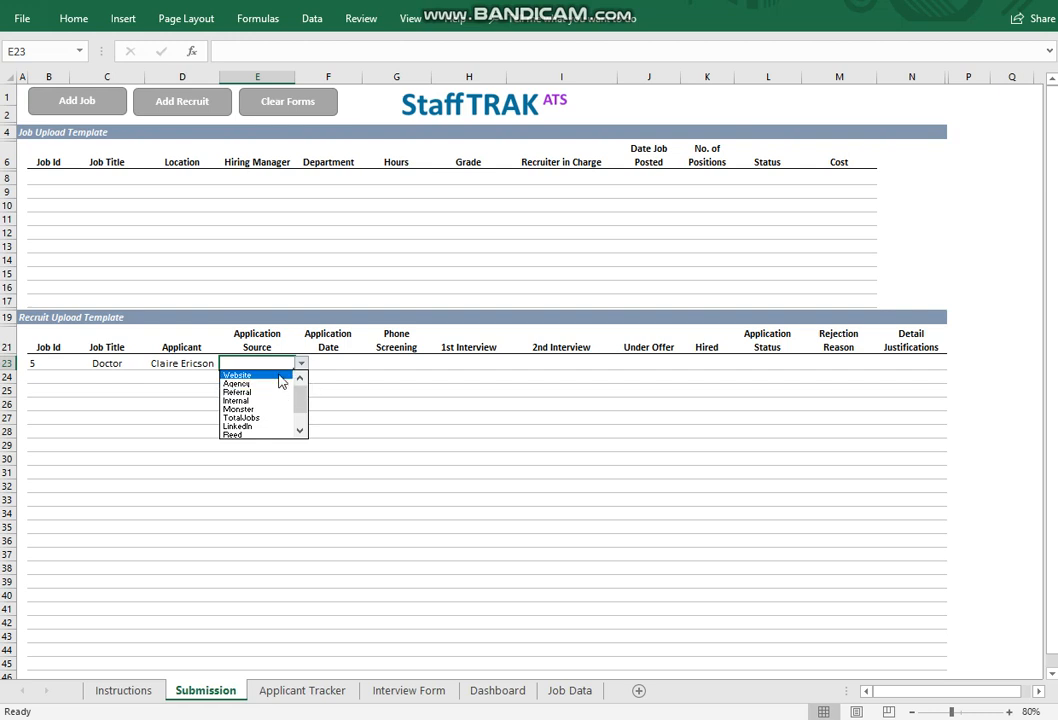
{"action": "left_click", "coordinate": [280, 375]}
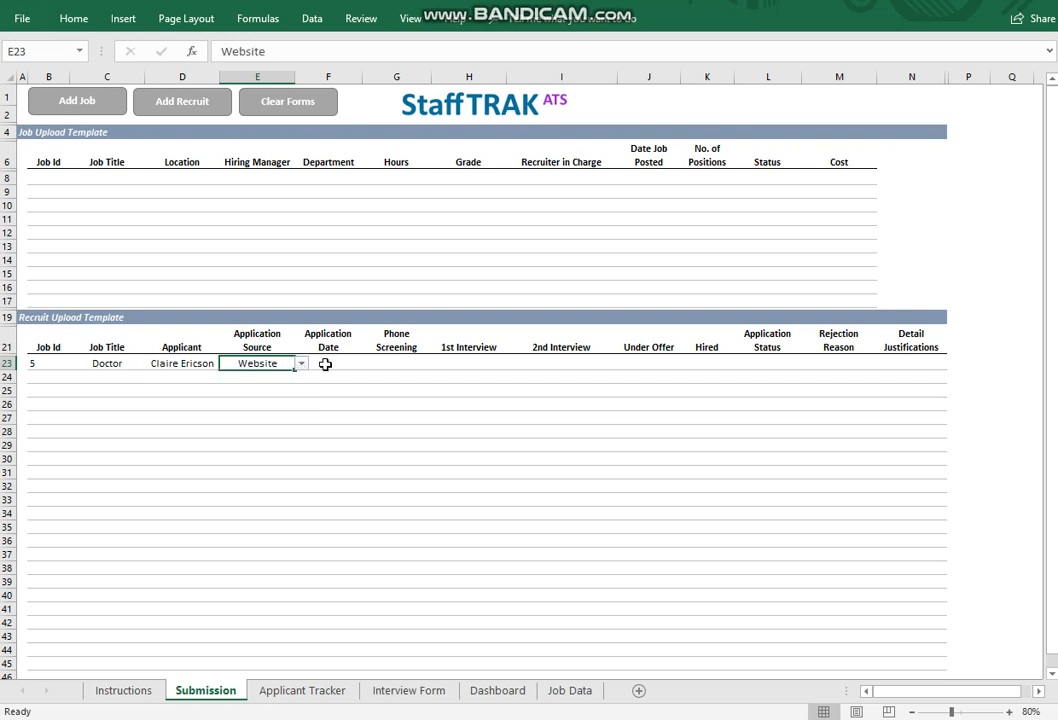
Step: Set the applicant's application date to 04/10/2018 in the first recruit row
{"action": "left_click", "coordinate": [322, 364]}
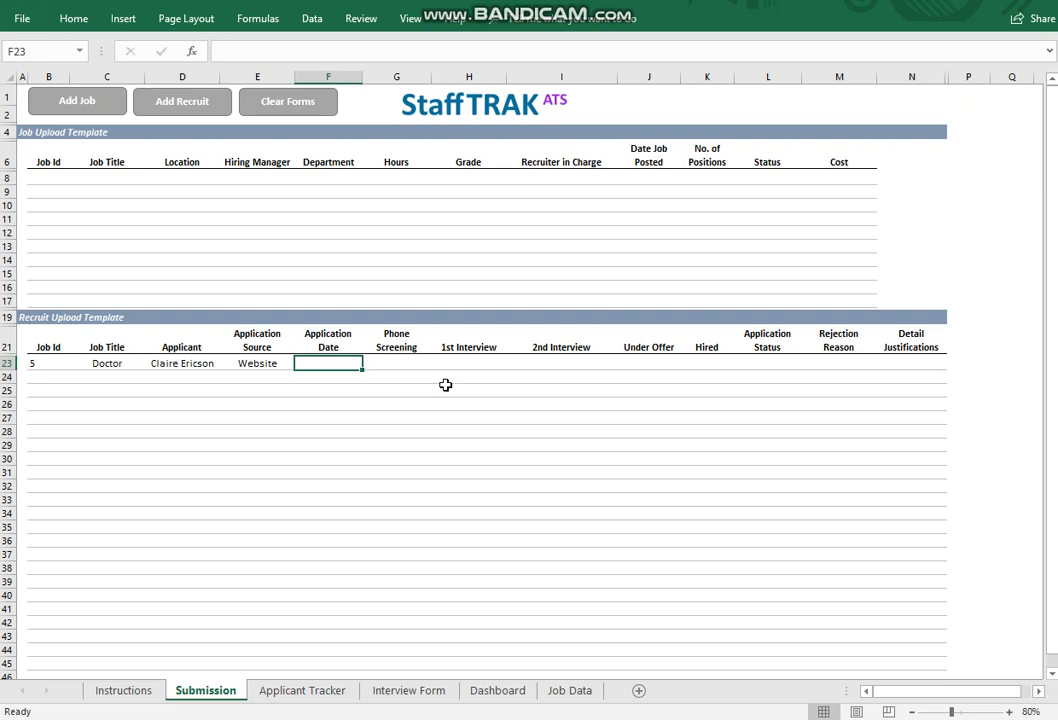
{"action": "type", "text": "04/"}
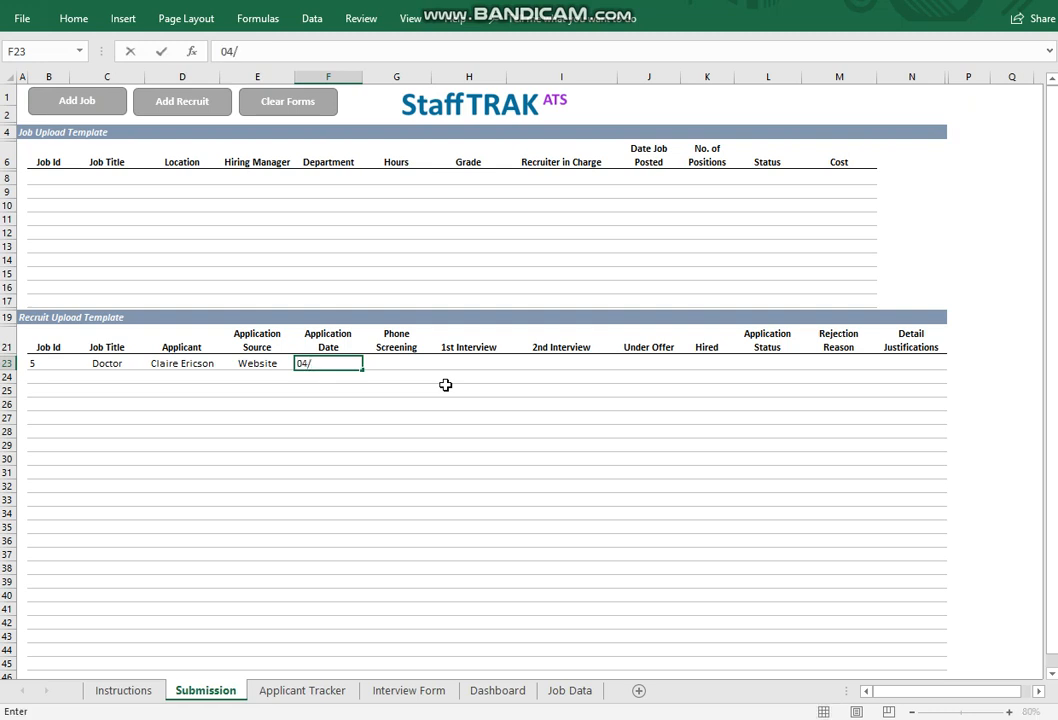
{"action": "type", "text": "10/2018"}
{"action": "left_click", "coordinate": [426, 432]}
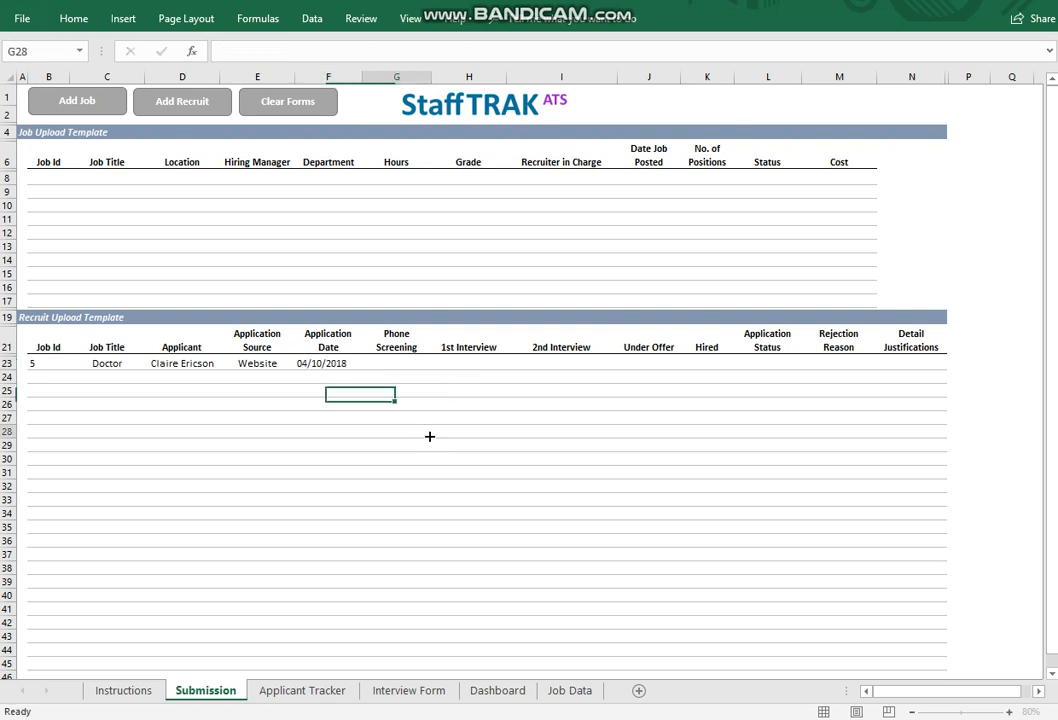
Step: Set the applicant's 2nd Interview date to 10/10/2018
{"action": "left_click", "coordinate": [503, 365]}
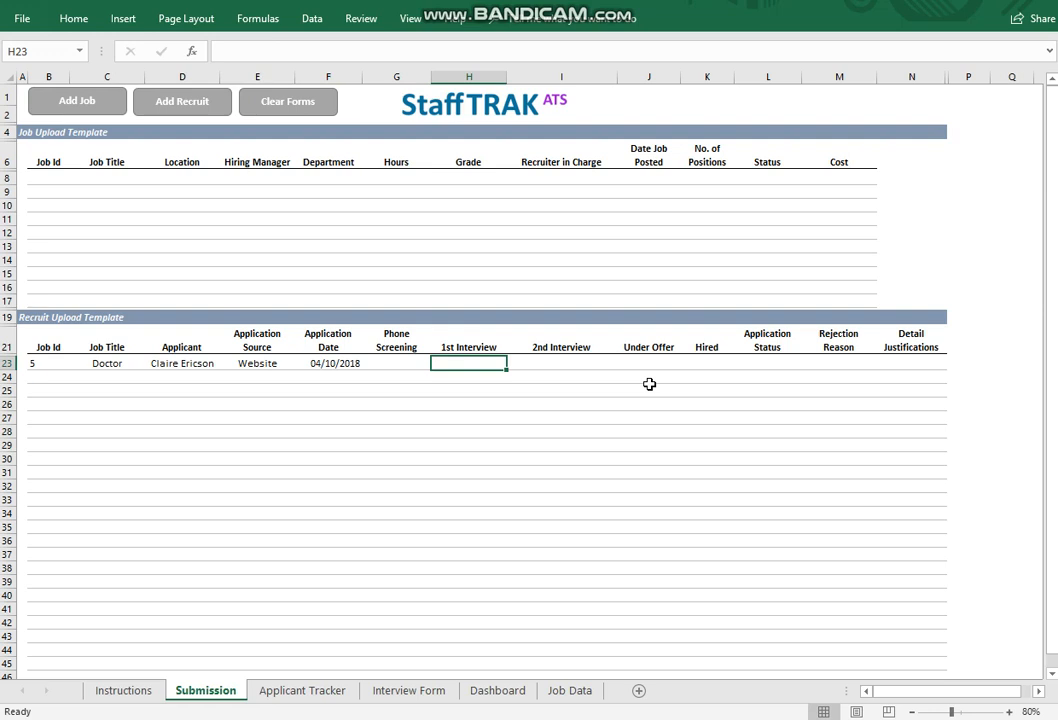
{"action": "left_click", "coordinate": [574, 375]}
{"action": "left_click", "coordinate": [574, 364]}
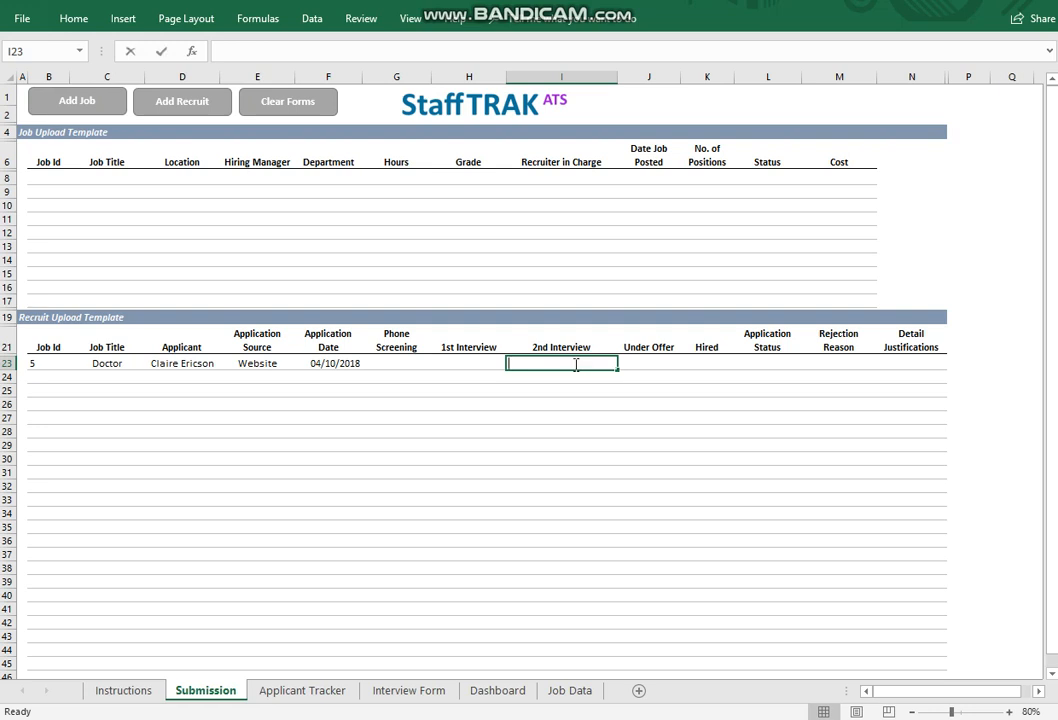
{"action": "type", "text": "10/10/2018"}
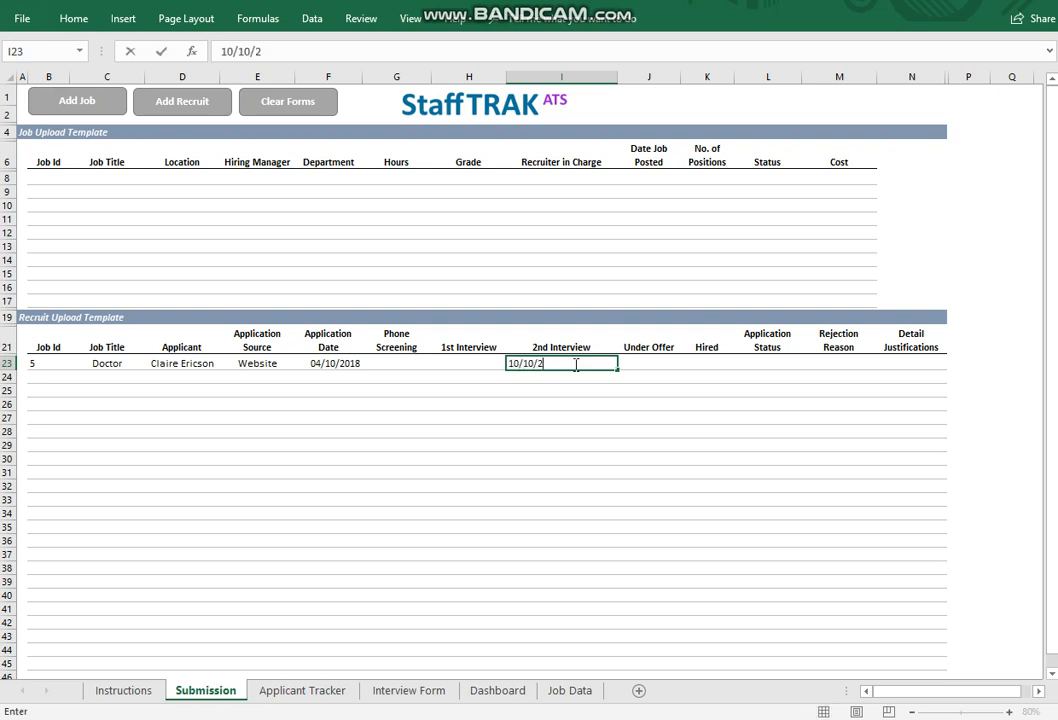
{"action": "left_click", "coordinate": [468, 404]}
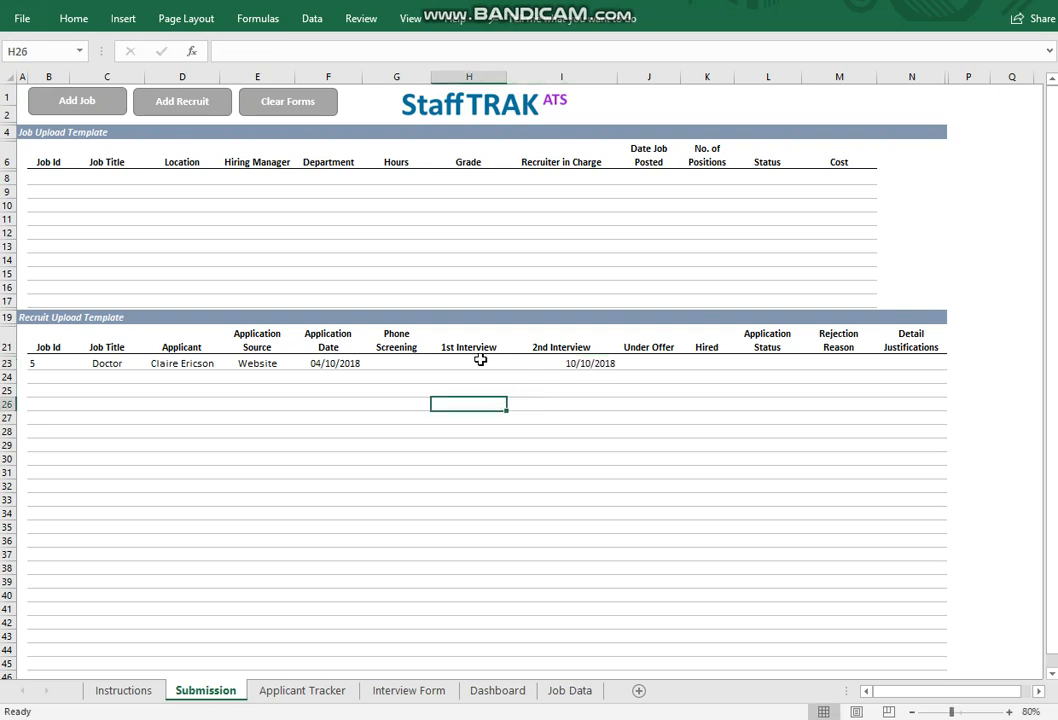
Step: Set the applicant's 1st Interview date to 06/10/2018 and submit the recruit record
{"action": "left_click", "coordinate": [480, 360]}
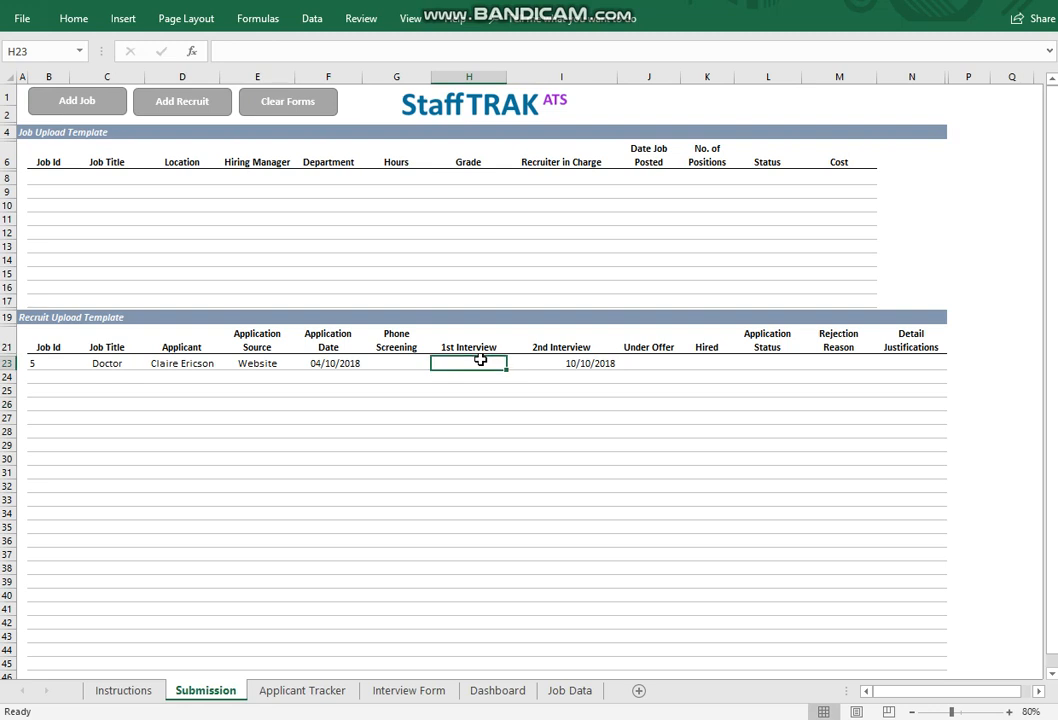
{"action": "type", "text": "60/10"}
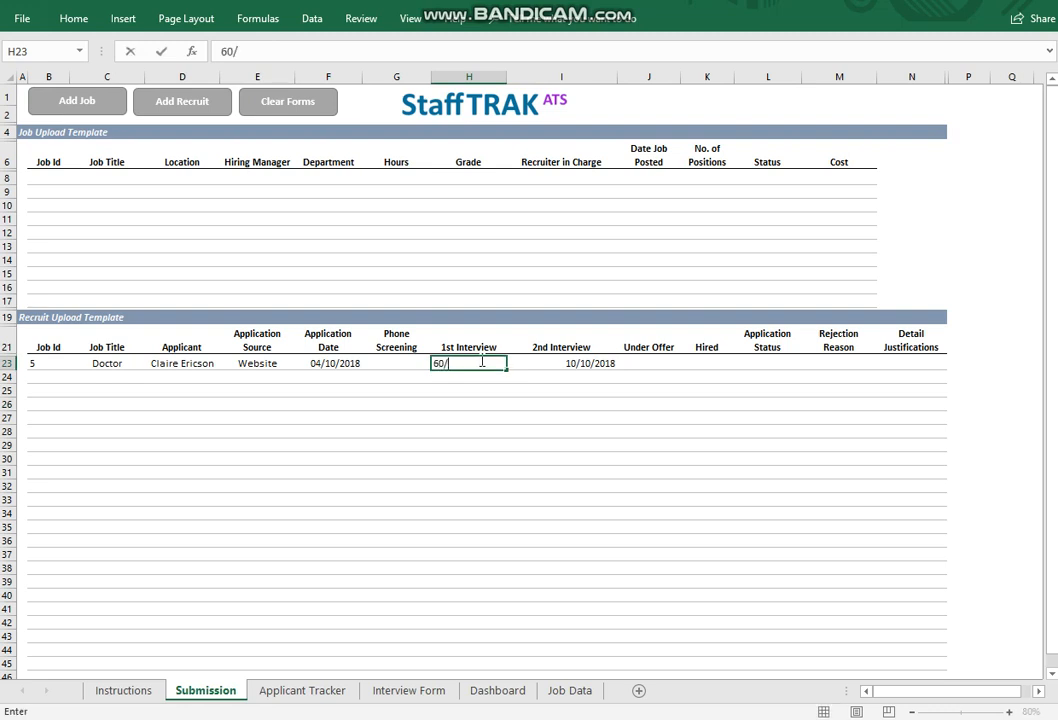
{"action": "key", "text": "BackSpace"}
{"action": "key", "text": "BackSpace"}
{"action": "key", "text": "BackSpace"}
{"action": "key", "text": "BackSpace"}
{"action": "key", "text": "BackSpace"}
{"action": "type", "text": "06/10/2018"}
{"action": "left_click", "coordinate": [463, 402]}
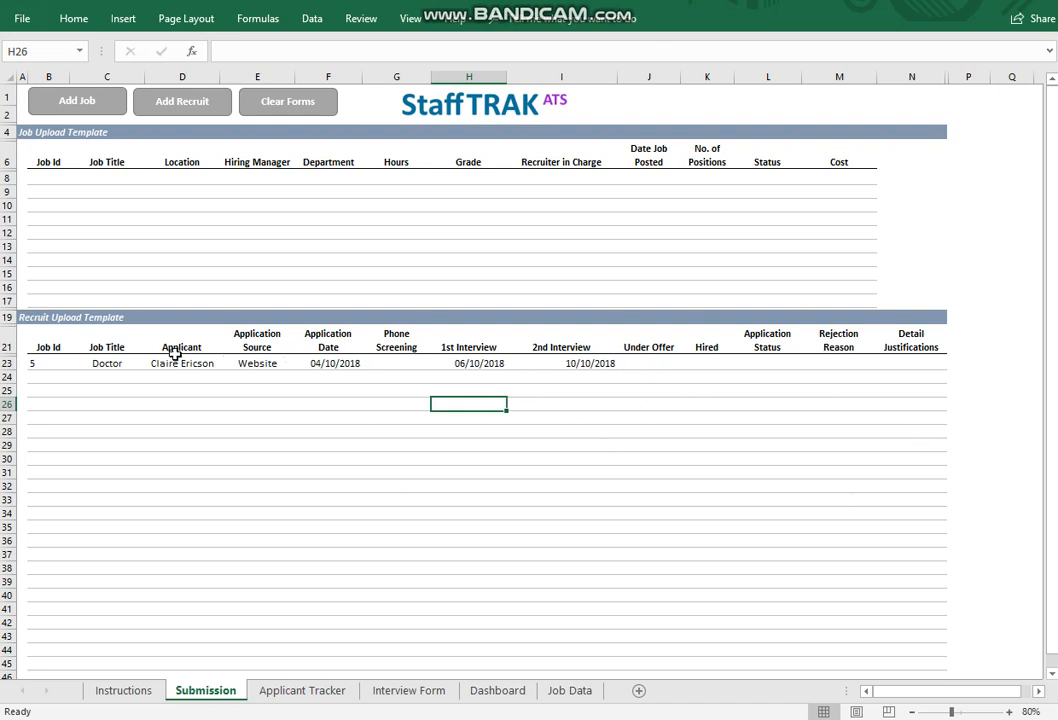
{"action": "left_click", "coordinate": [181, 108]}
Step: Show Job Id 5 in the Applicant Tracker and review its candidate's current stage, application source and interview dates
{"action": "left_click", "coordinate": [312, 692]}
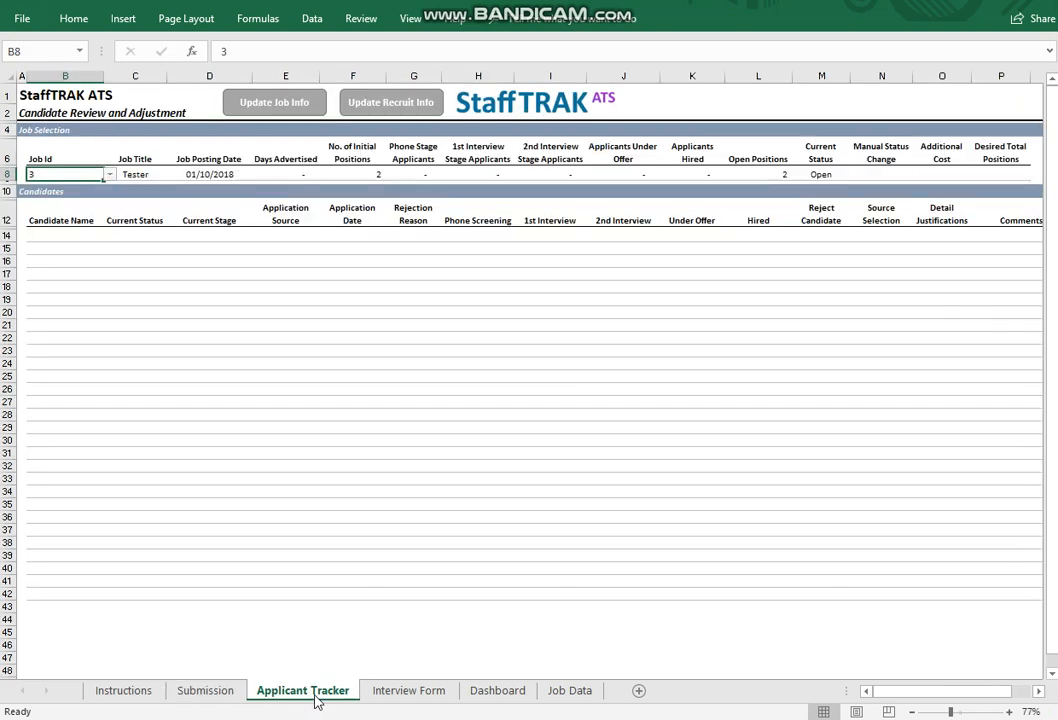
{"action": "left_click", "coordinate": [111, 175]}
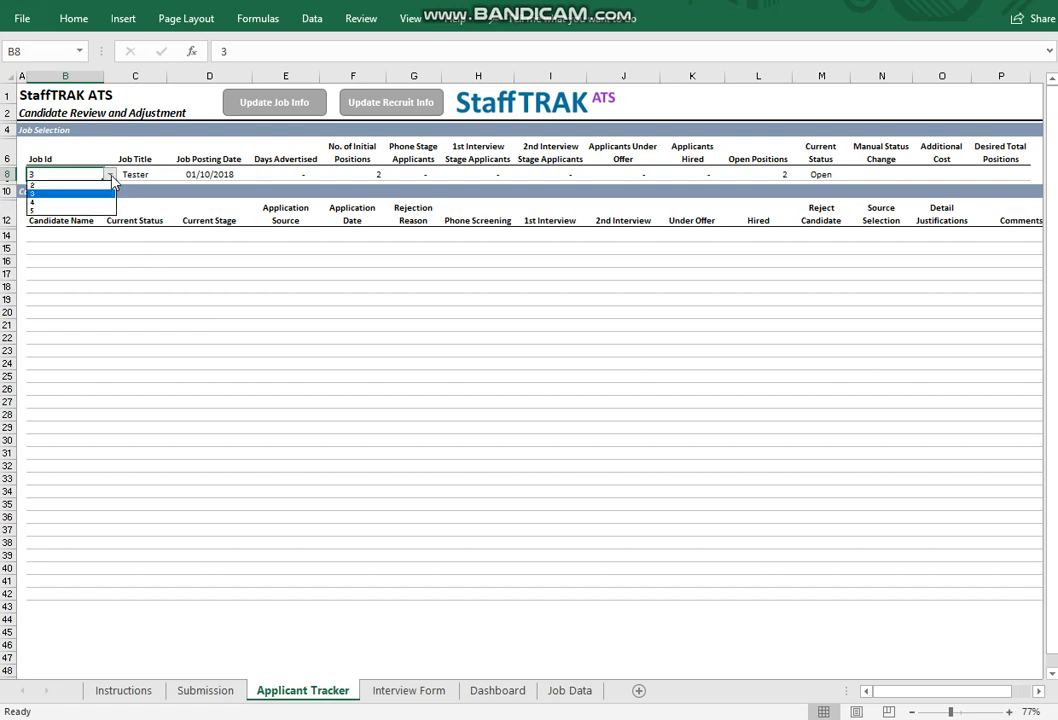
{"action": "left_click", "coordinate": [35, 210]}
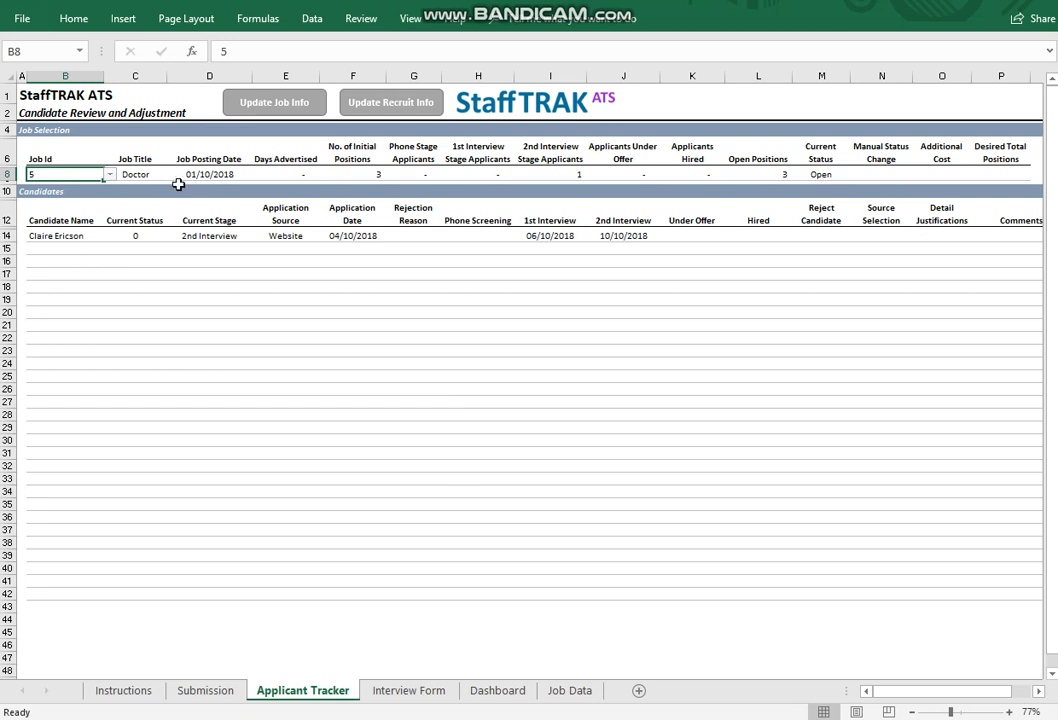
{"action": "left_click", "coordinate": [202, 236]}
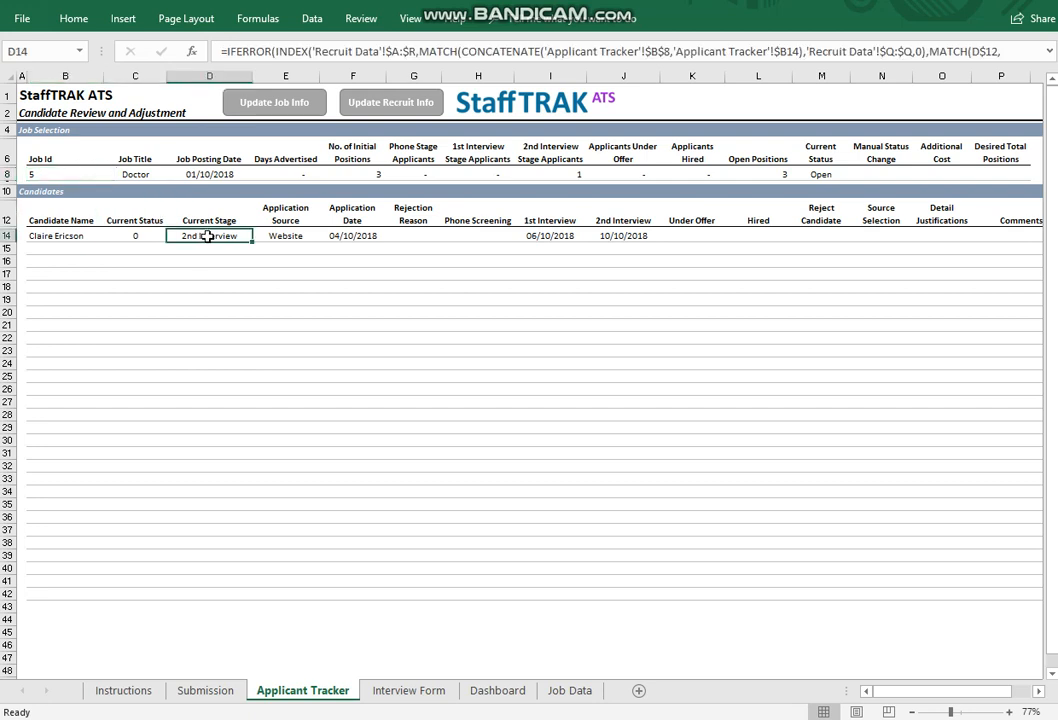
{"action": "left_click", "coordinate": [304, 239]}
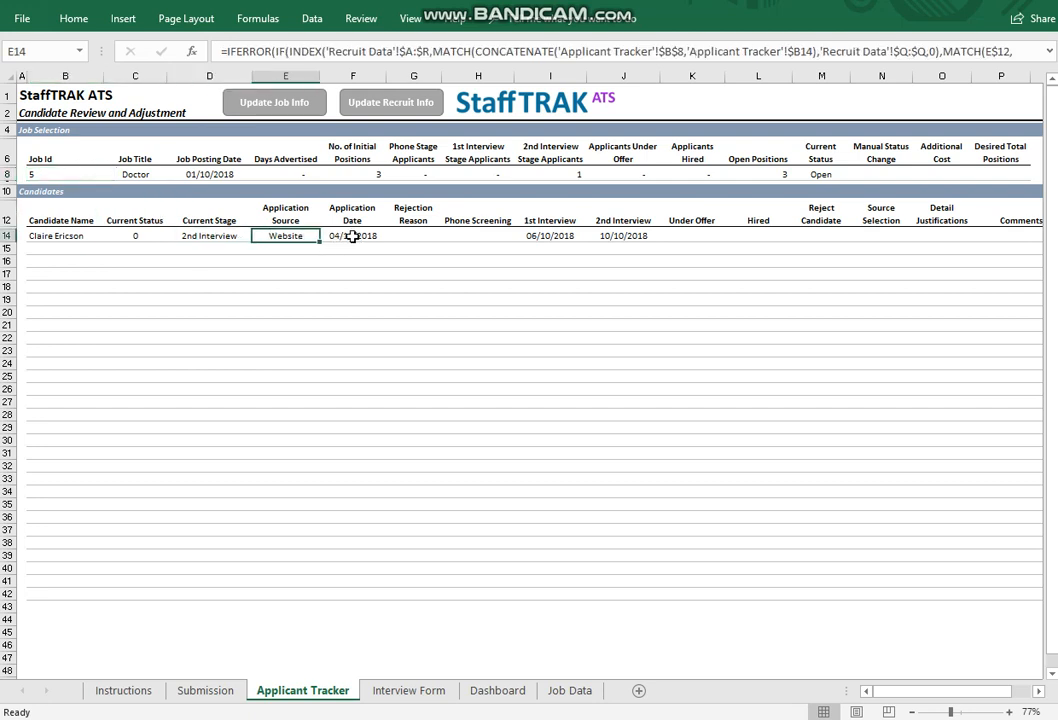
{"action": "left_click", "coordinate": [565, 240]}
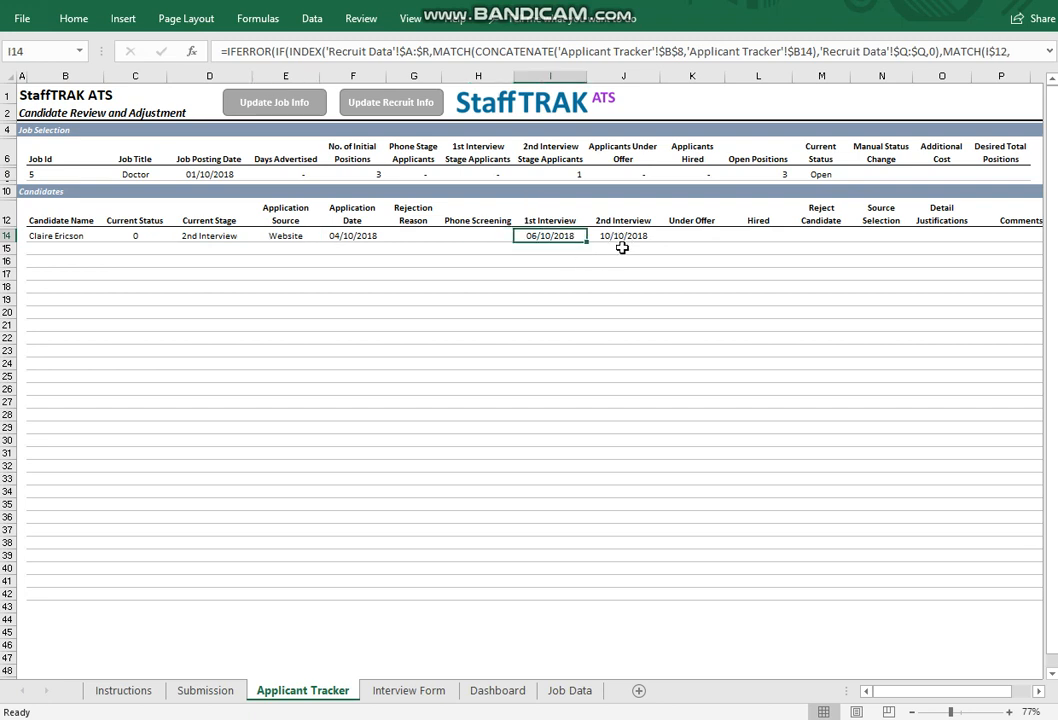
{"action": "left_click", "coordinate": [633, 245]}
{"action": "left_click", "coordinate": [636, 236]}
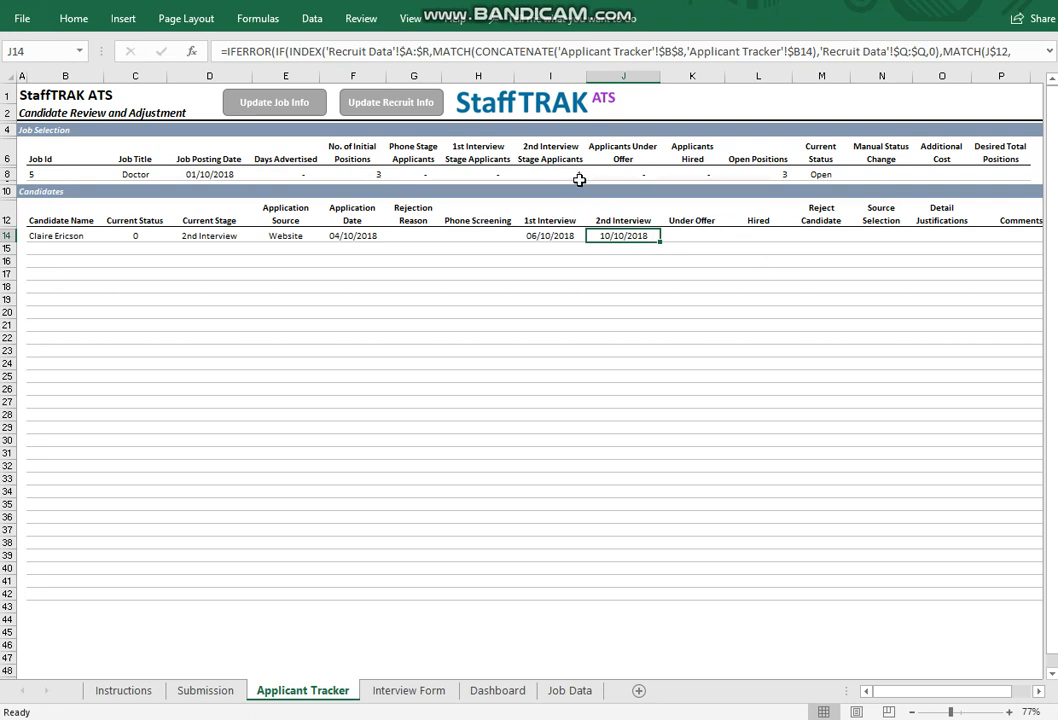
Step: Switch the Applicant Tracker to Job Id 4 and check its candidate's 1st Interview date
{"action": "left_click", "coordinate": [73, 173]}
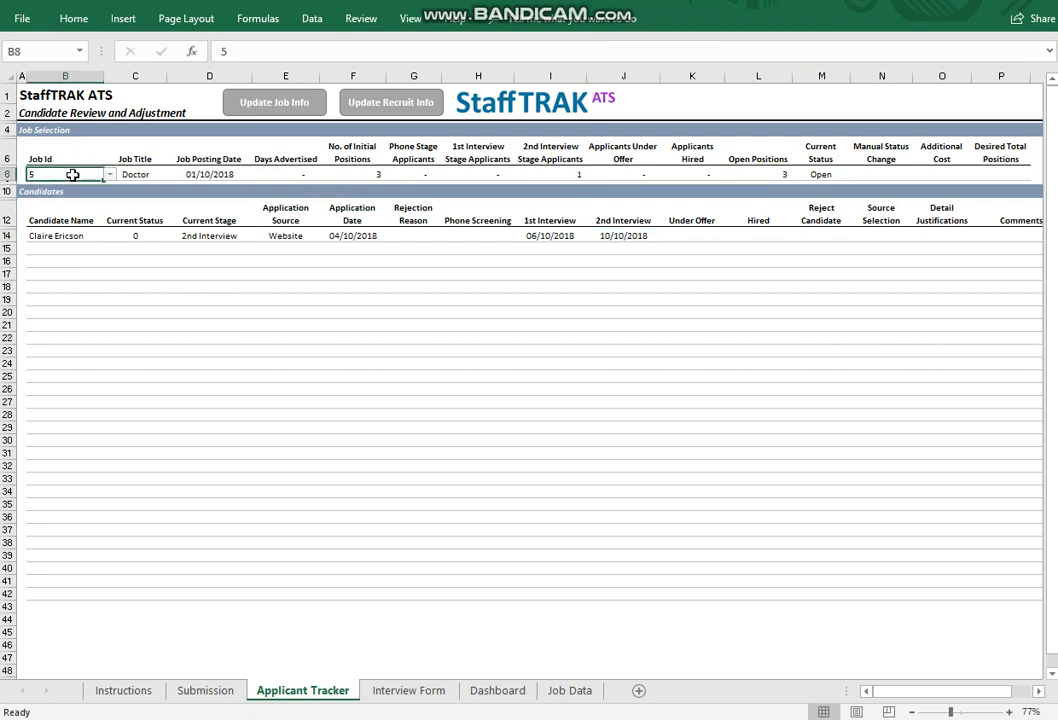
{"action": "left_click", "coordinate": [108, 175]}
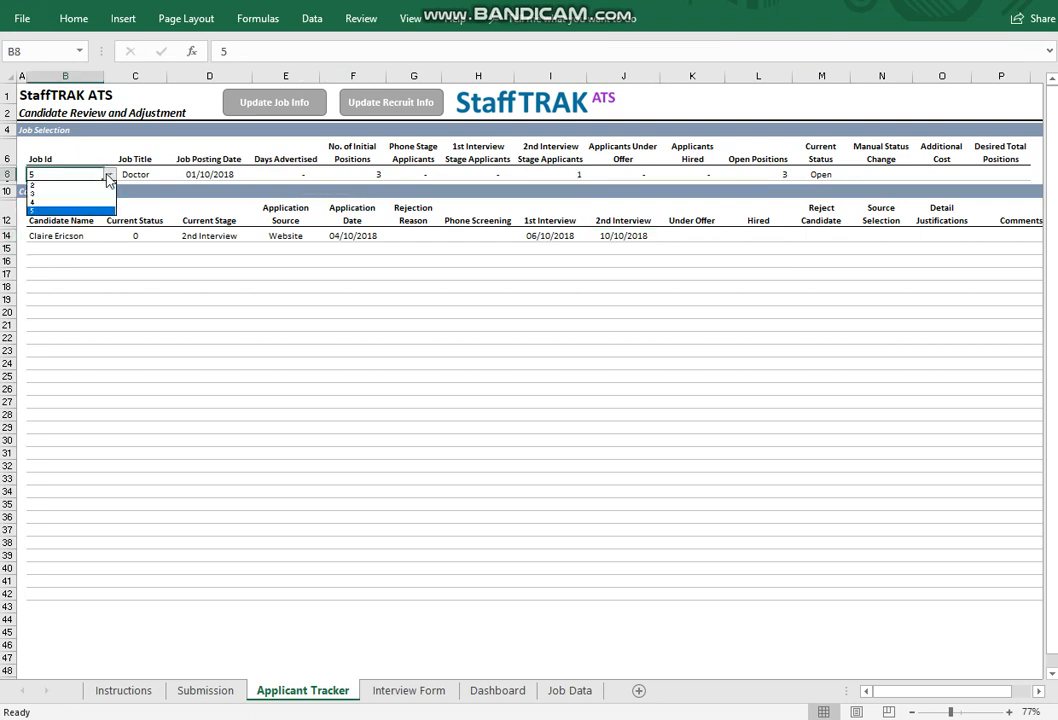
{"action": "left_click", "coordinate": [76, 203]}
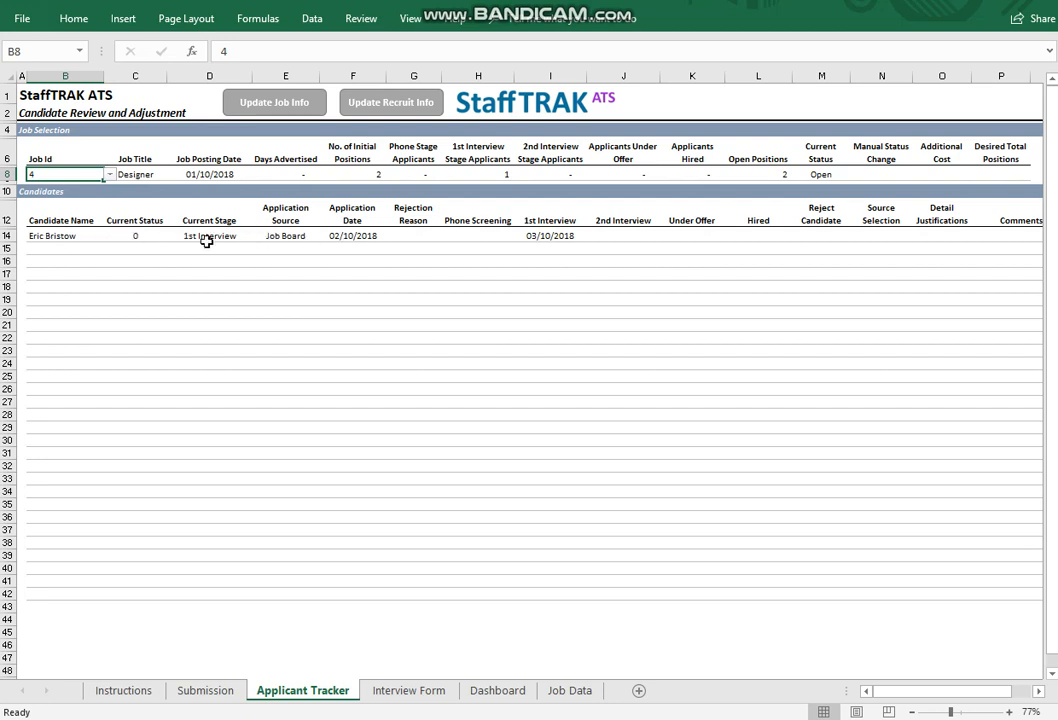
{"action": "left_click", "coordinate": [562, 237]}
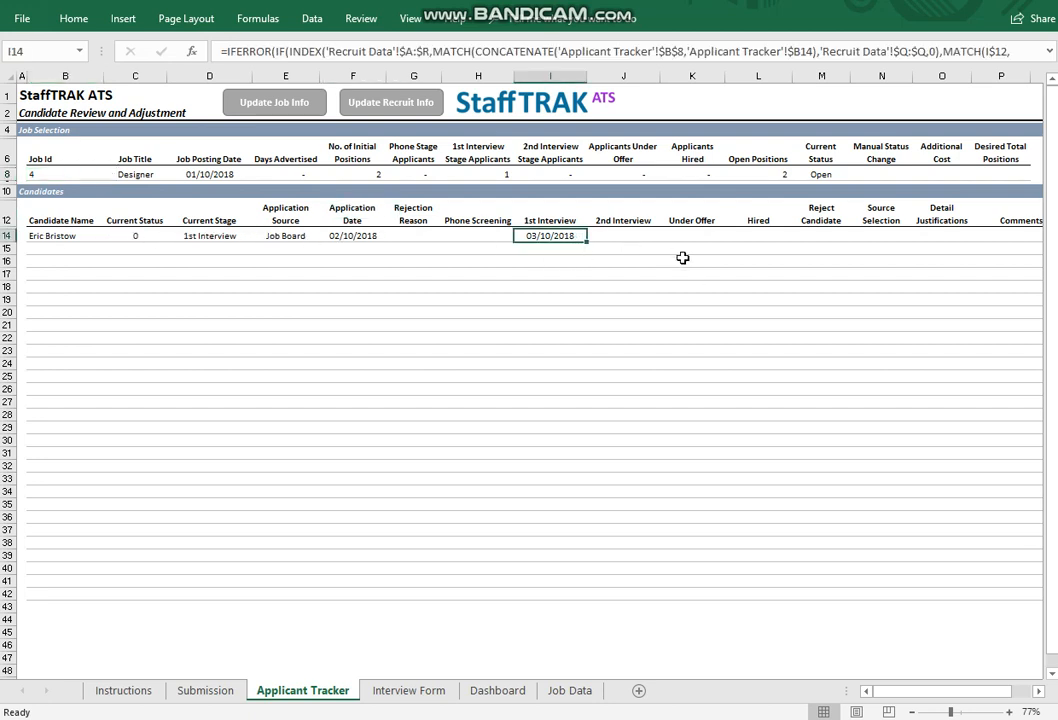
Step: Switch the Applicant Tracker to Job Id 3 and check its number of initial positions
{"action": "left_click", "coordinate": [70, 173]}
{"action": "left_click", "coordinate": [109, 175]}
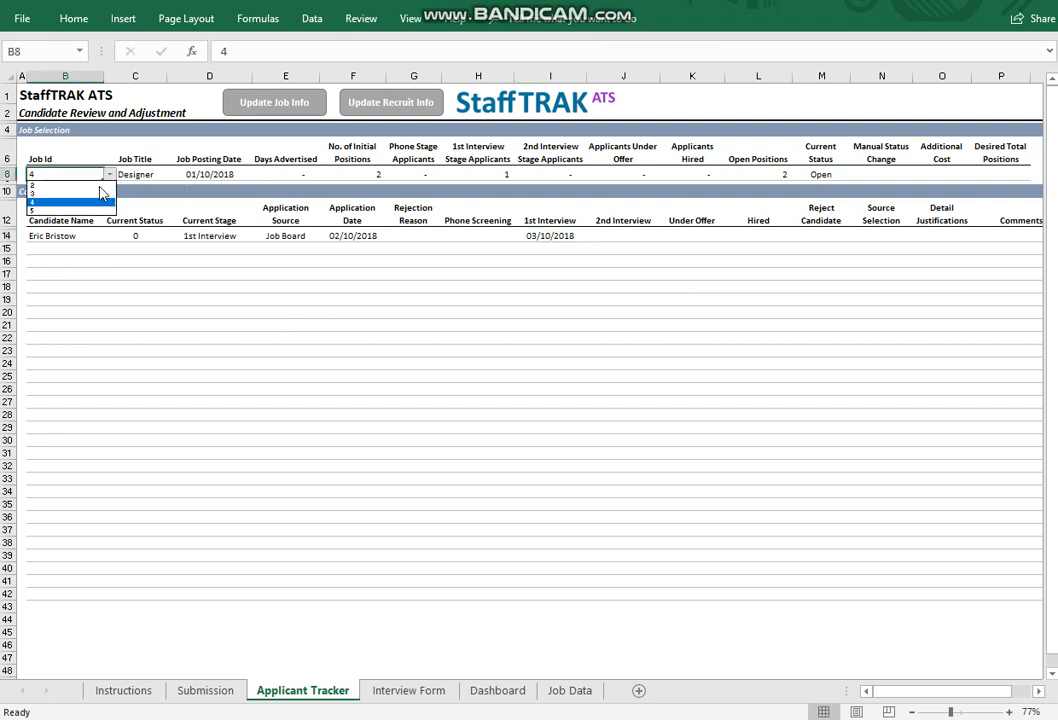
{"action": "left_click", "coordinate": [91, 194]}
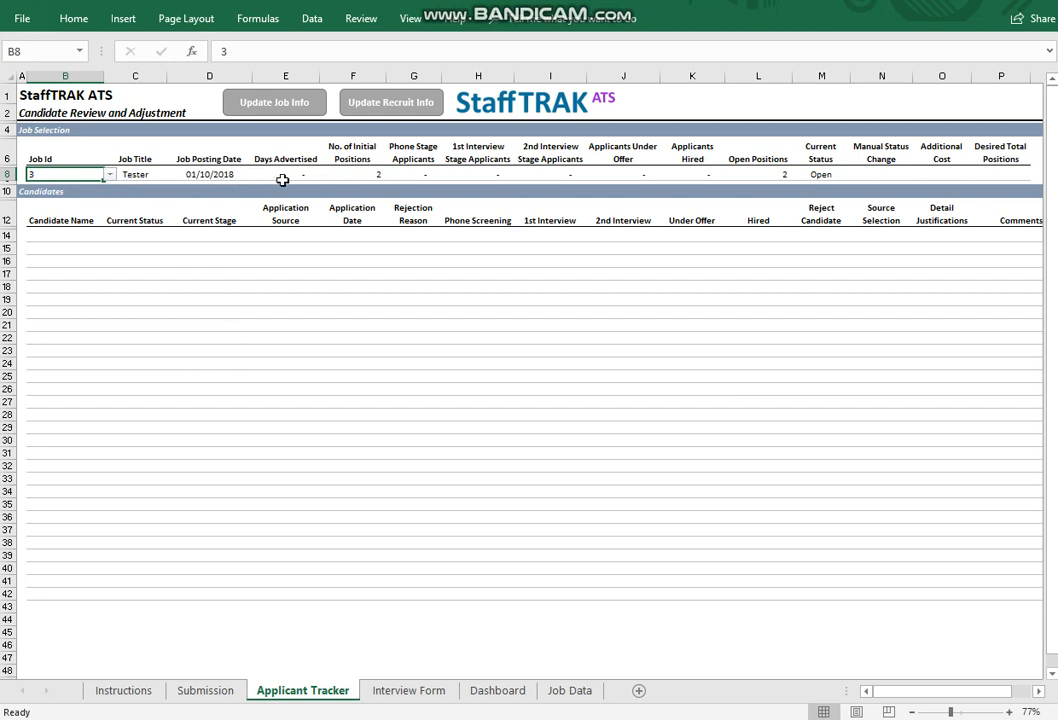
{"action": "left_click", "coordinate": [360, 177]}
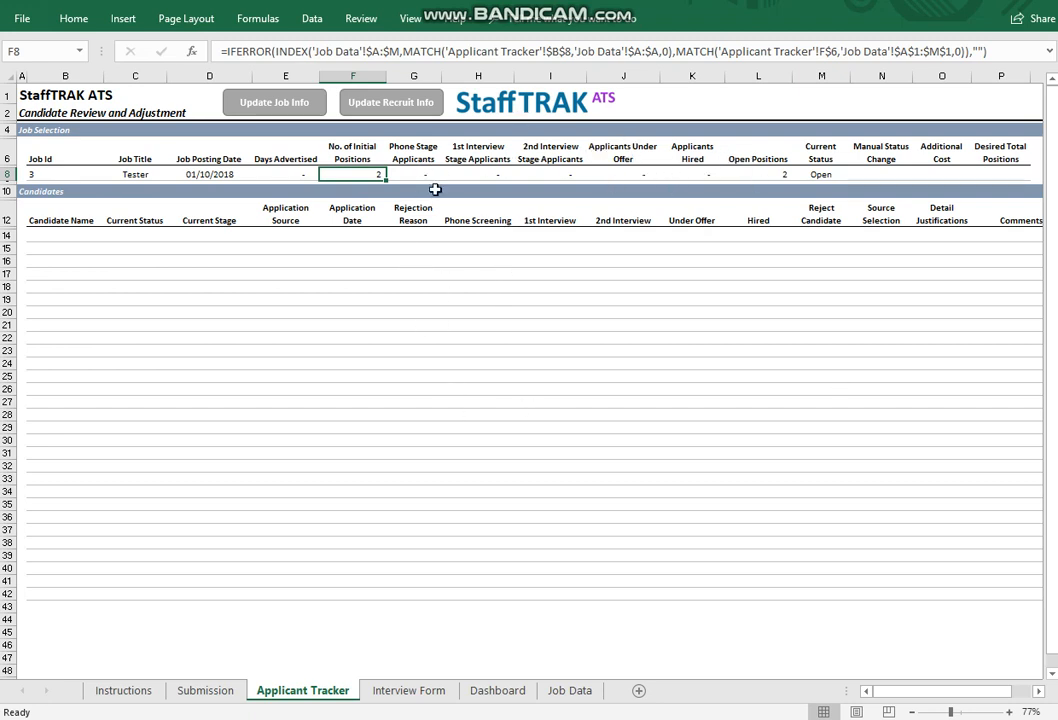
Step: Set the Interview Form report to Job Id 5
{"action": "left_click", "coordinate": [428, 692]}
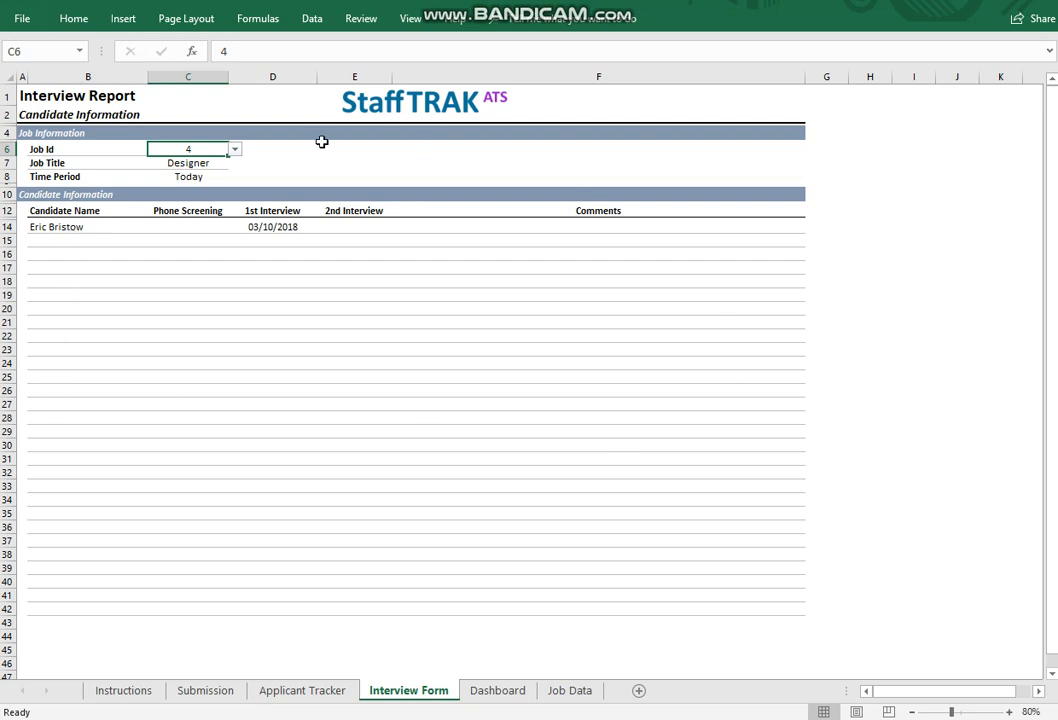
{"action": "left_click", "coordinate": [235, 150]}
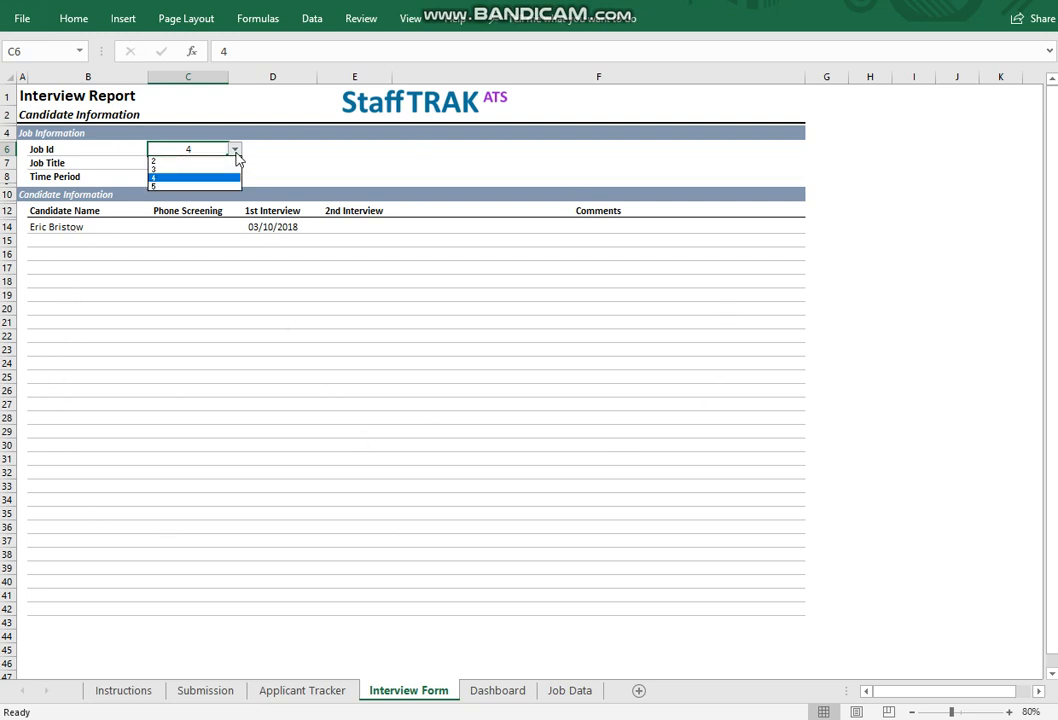
{"action": "left_click", "coordinate": [199, 187]}
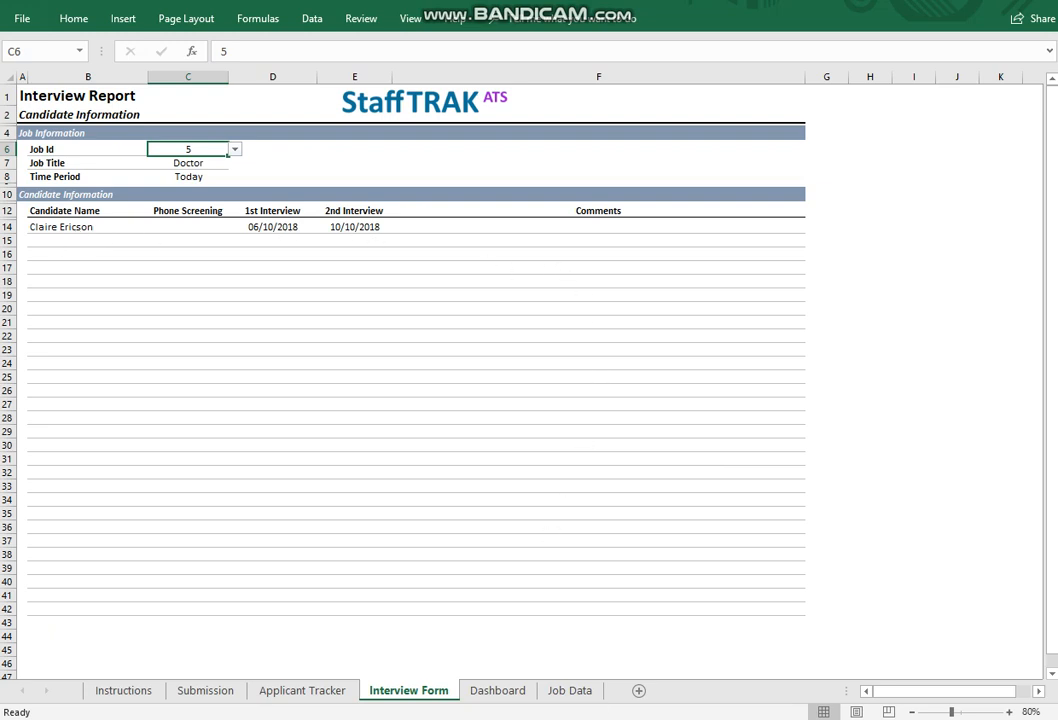
Step: Examine the open positions and total applicants for 2018 on the recruiter Dashboard
{"action": "left_click", "coordinate": [496, 692]}
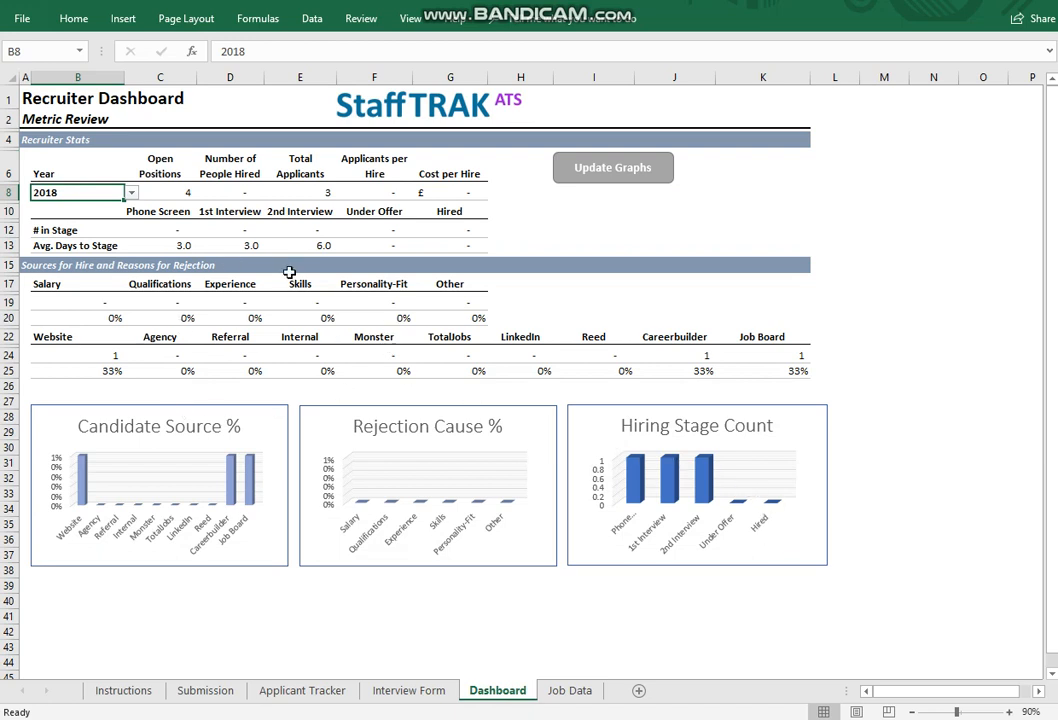
{"action": "left_click", "coordinate": [145, 192]}
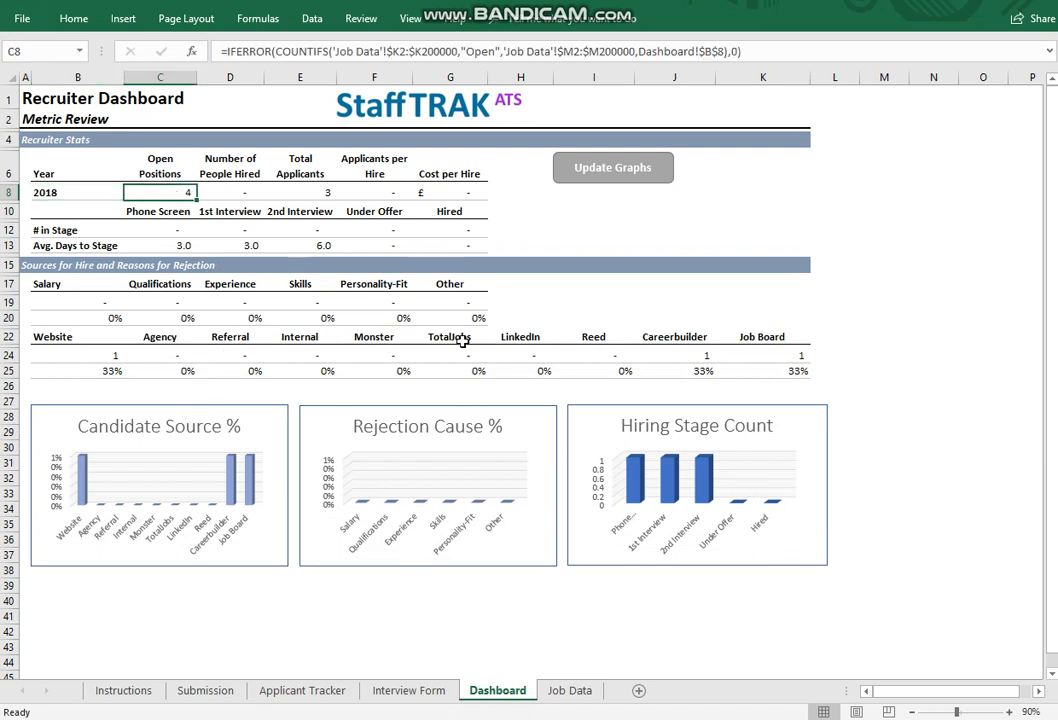
{"action": "left_click", "coordinate": [300, 192]}
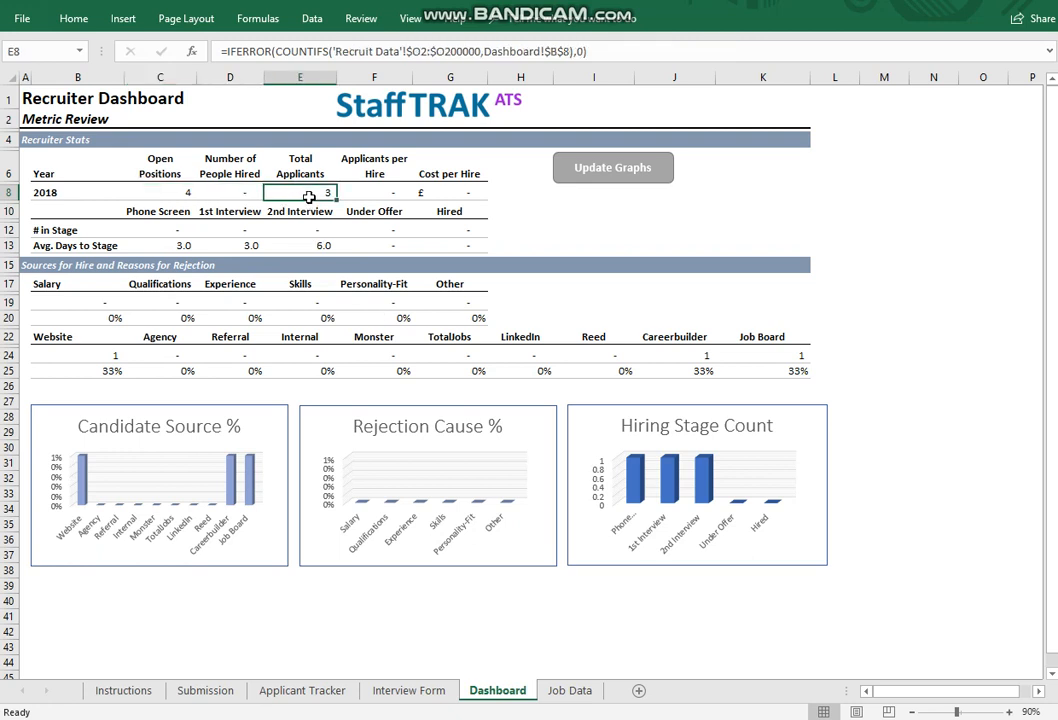